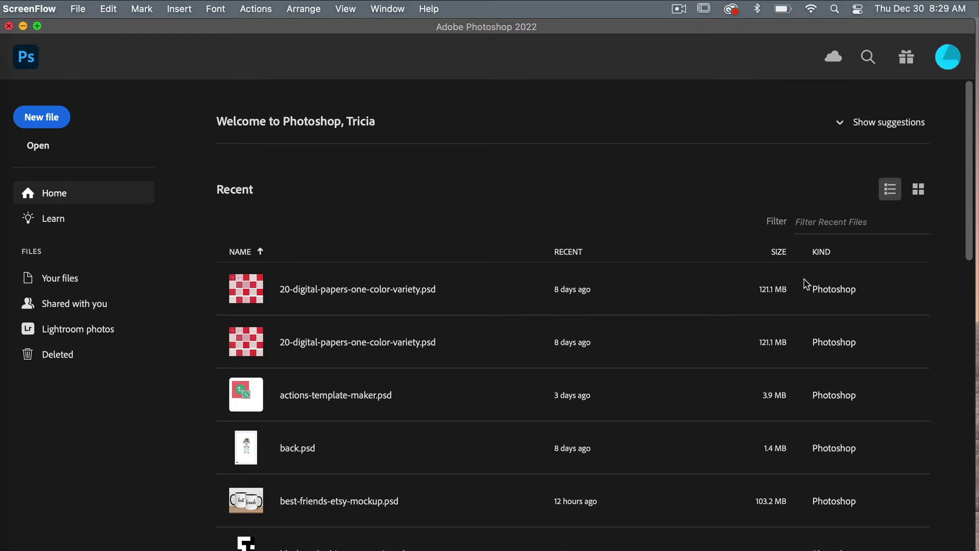
Create a new 1200 x 1200 px document at 300 ppi in RGB Color with a transparent background.
left_click(55, 118)
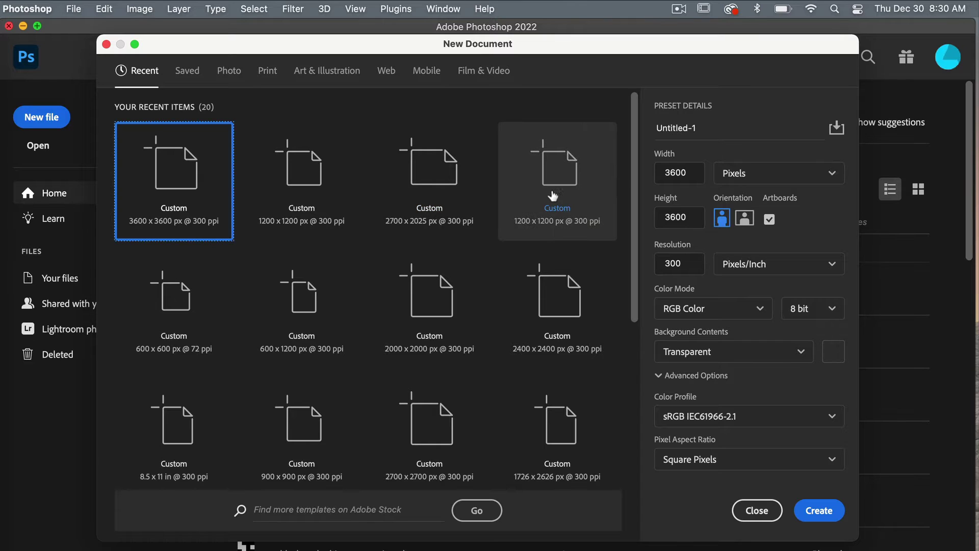
left_click(306, 176)
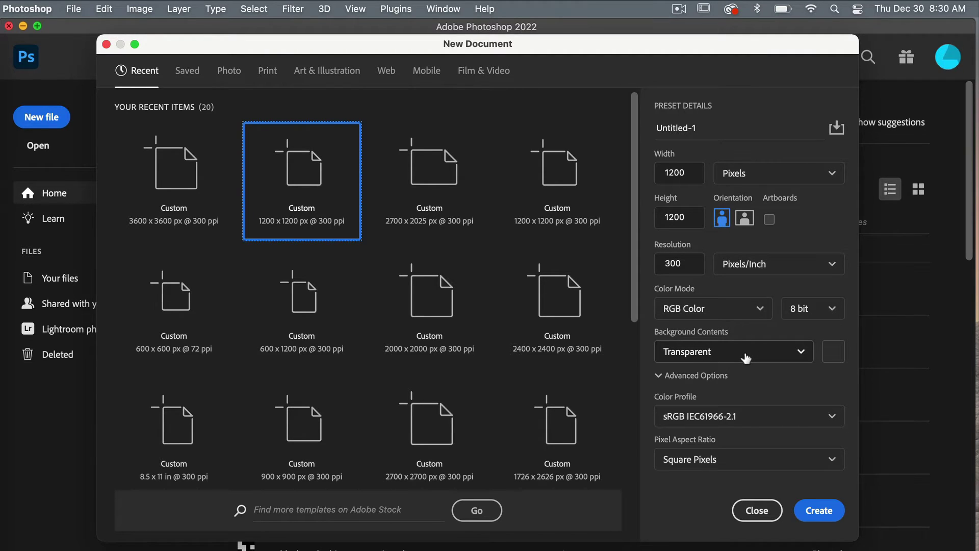
left_click(819, 510)
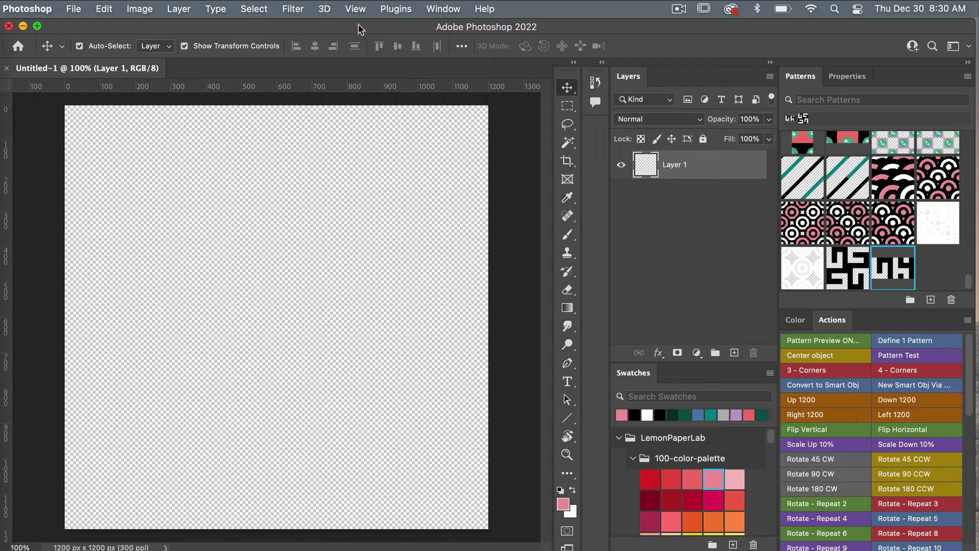
Add a guide layout of 2 columns and 2 rows to the canvas.
left_click(355, 11)
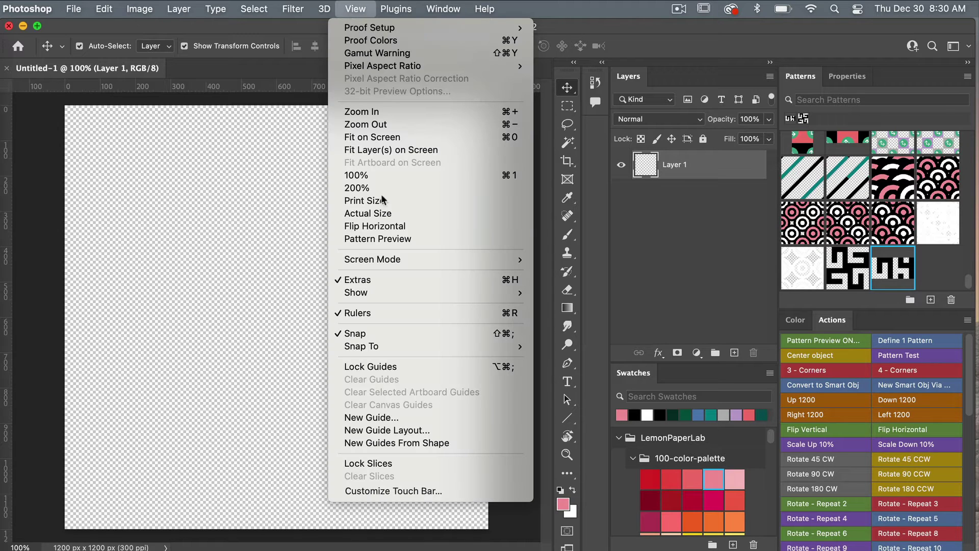
left_click(400, 428)
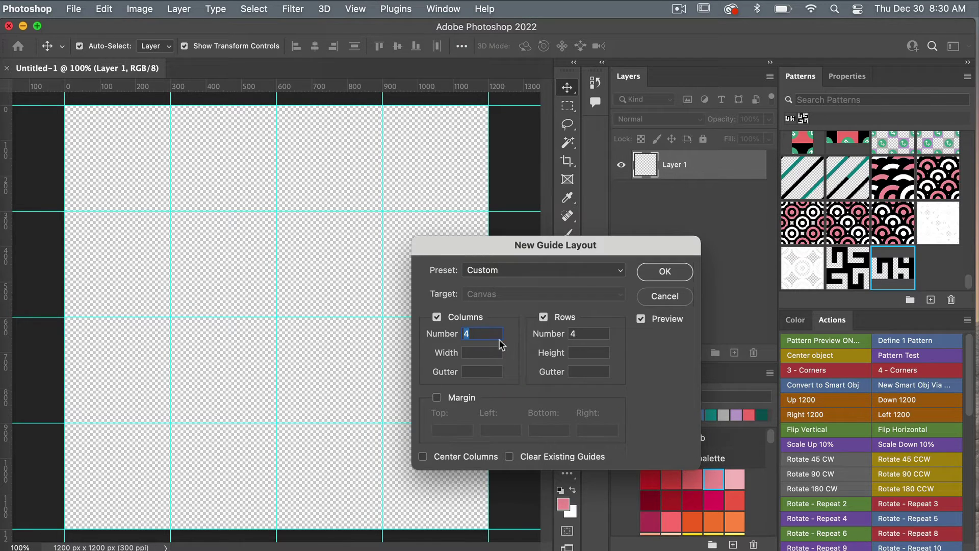
type("2")
left_click(576, 334)
type("2")
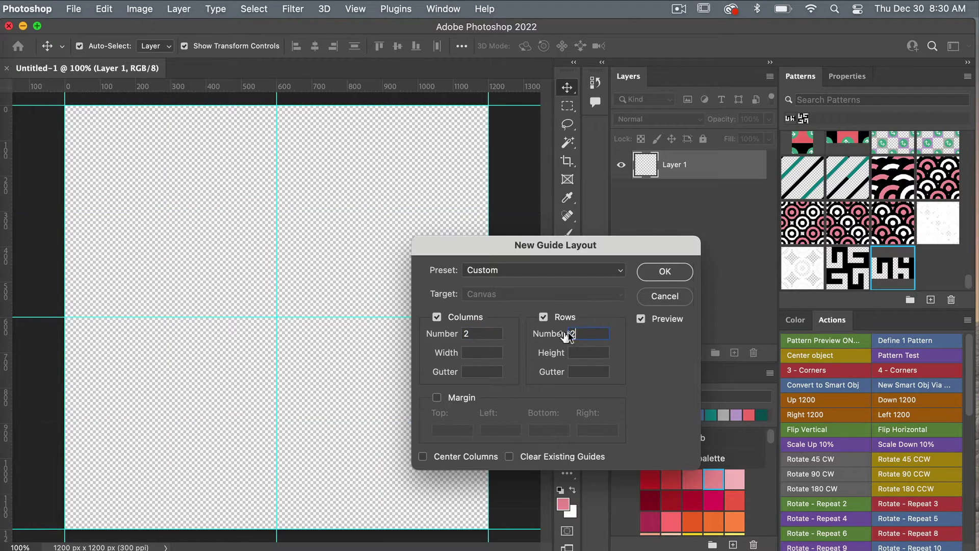
left_click(664, 273)
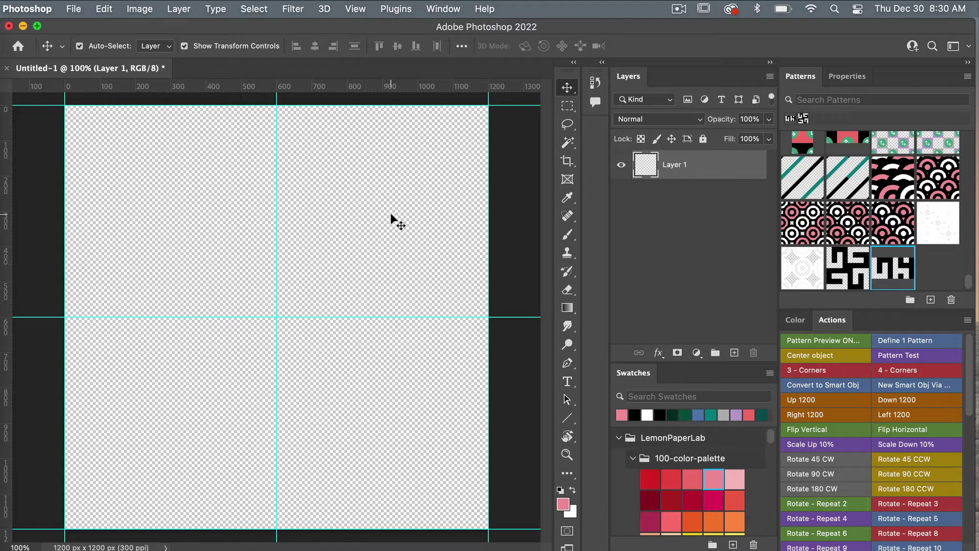
Select the upper-right quadrant of the canvas, fill it with default black, and deselect.
key("m")
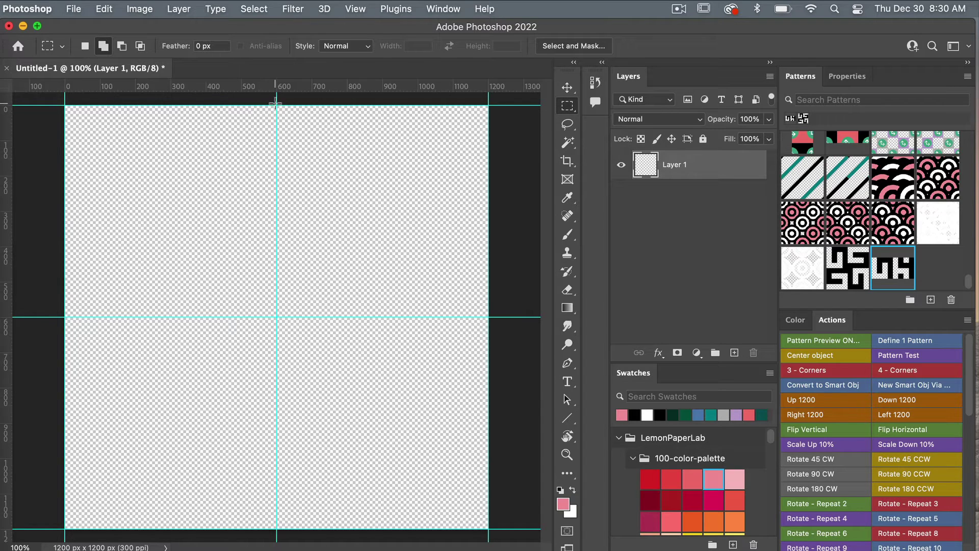
left_click_drag(276, 105, 488, 315)
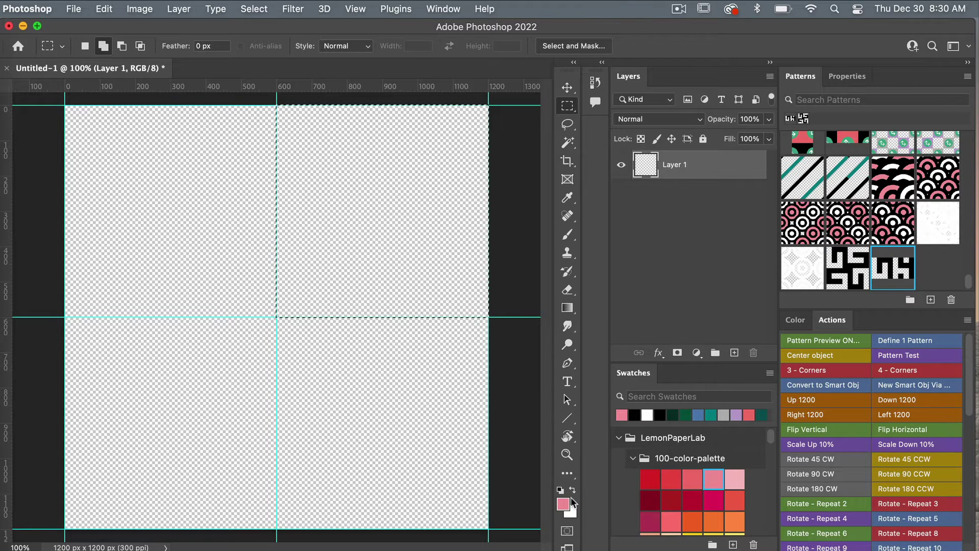
key("d")
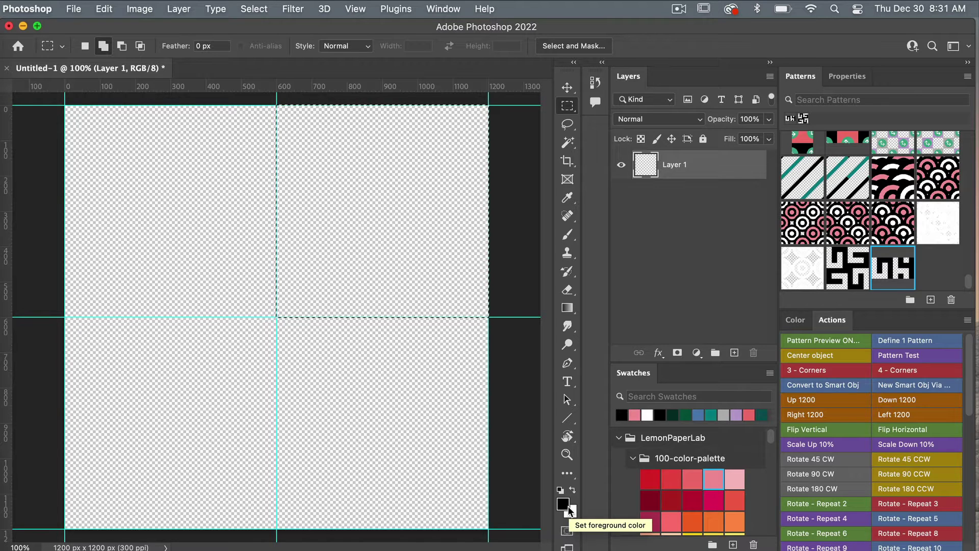
key("alt+BackSpace")
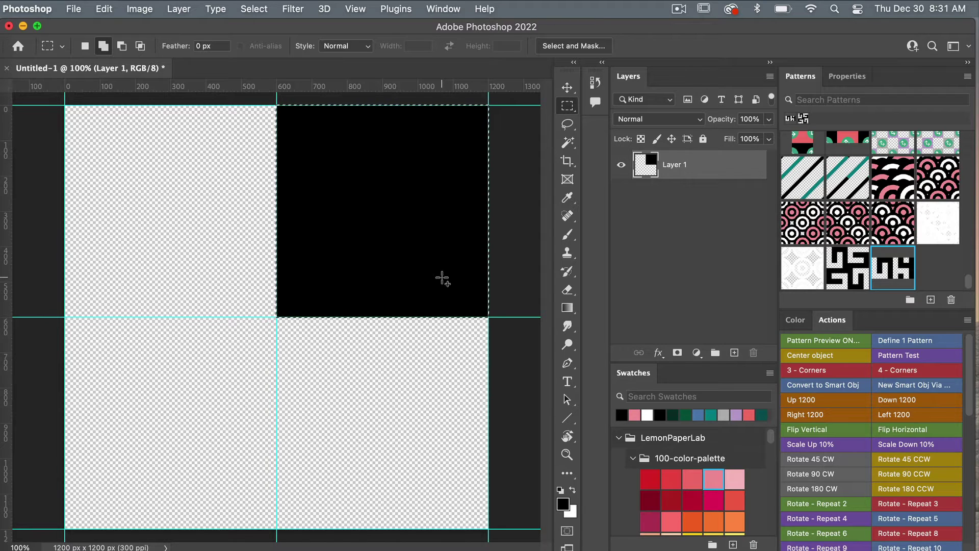
key("super+d")
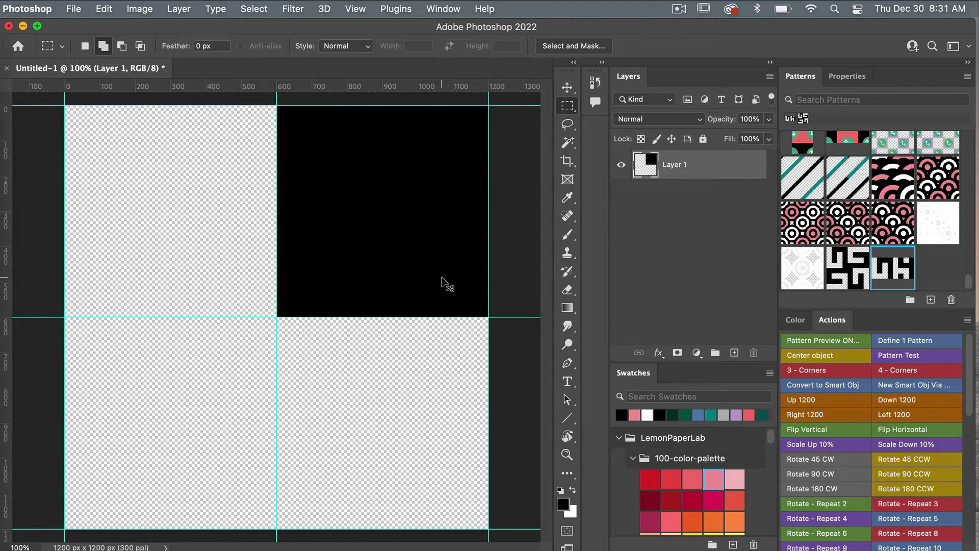
Convert the black square's layer to a smart object and open its contents for editing.
right_click(708, 175)
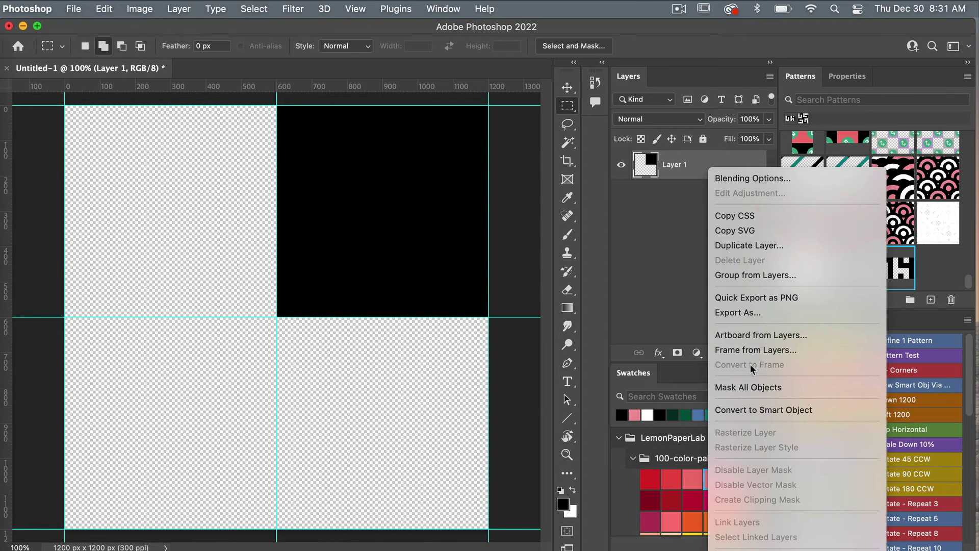
left_click(752, 412)
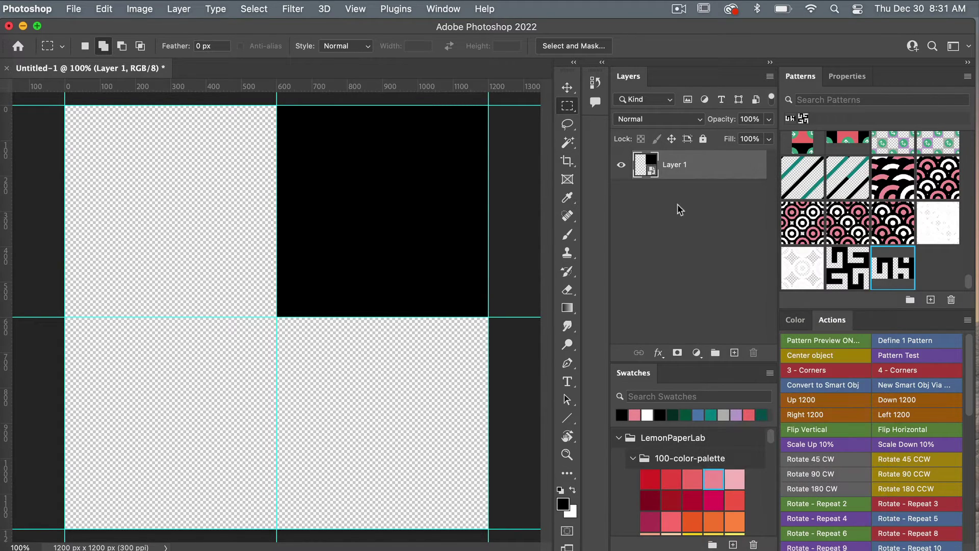
double_click(652, 172)
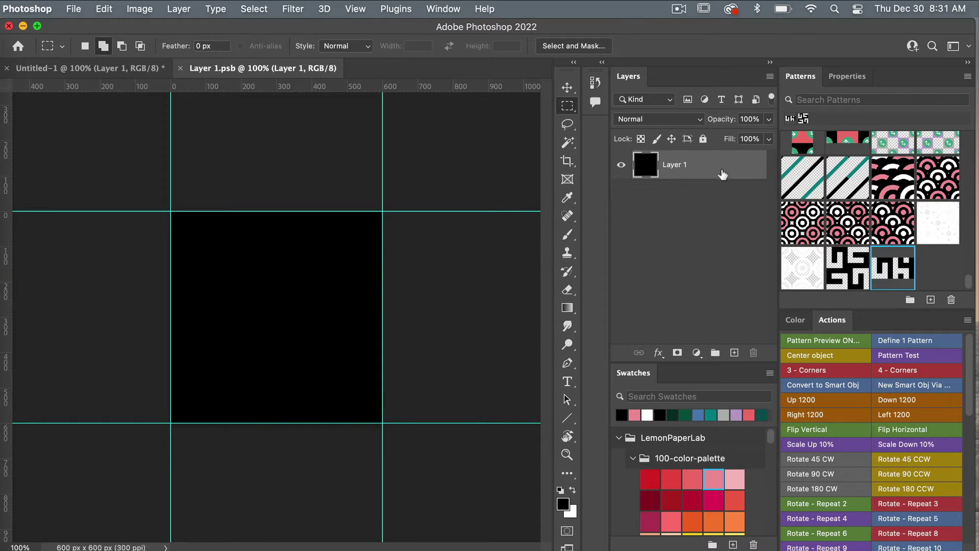
Clear the guides in the smart object and add an empty layer above the black one, hiding the black layer.
left_click(355, 9)
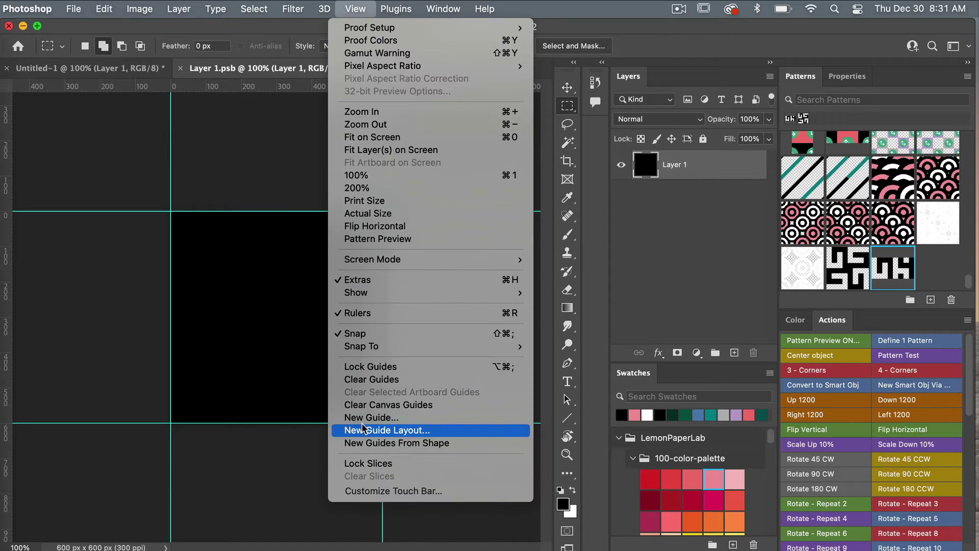
left_click(372, 380)
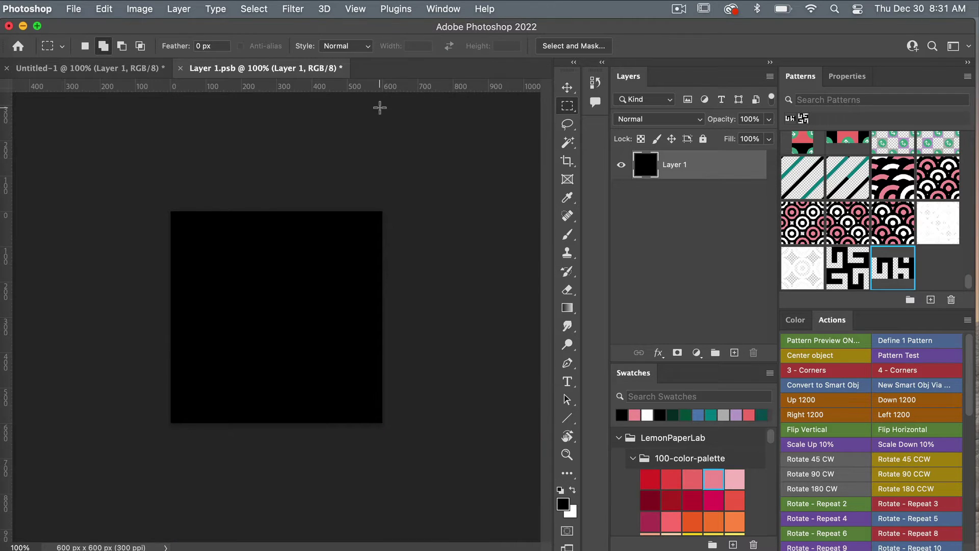
left_click(621, 167)
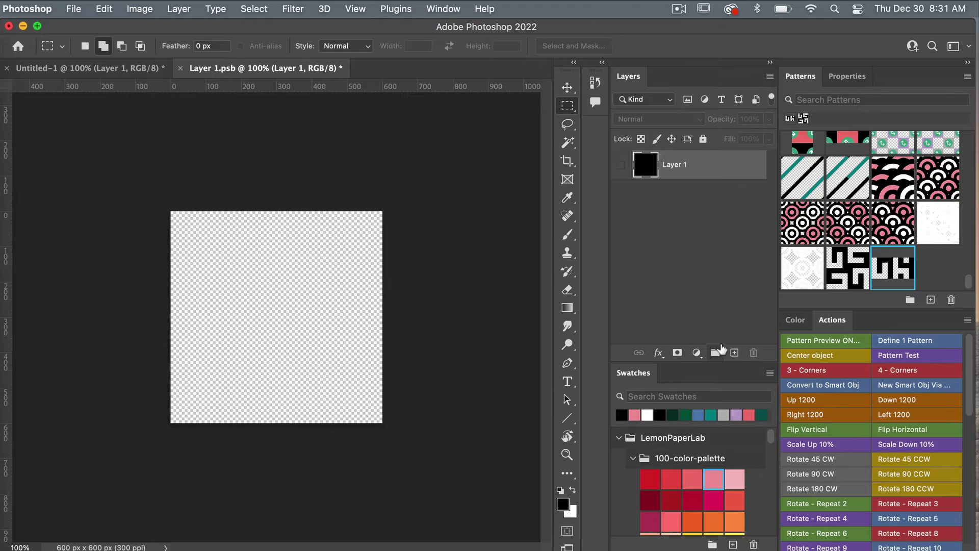
left_click(735, 352)
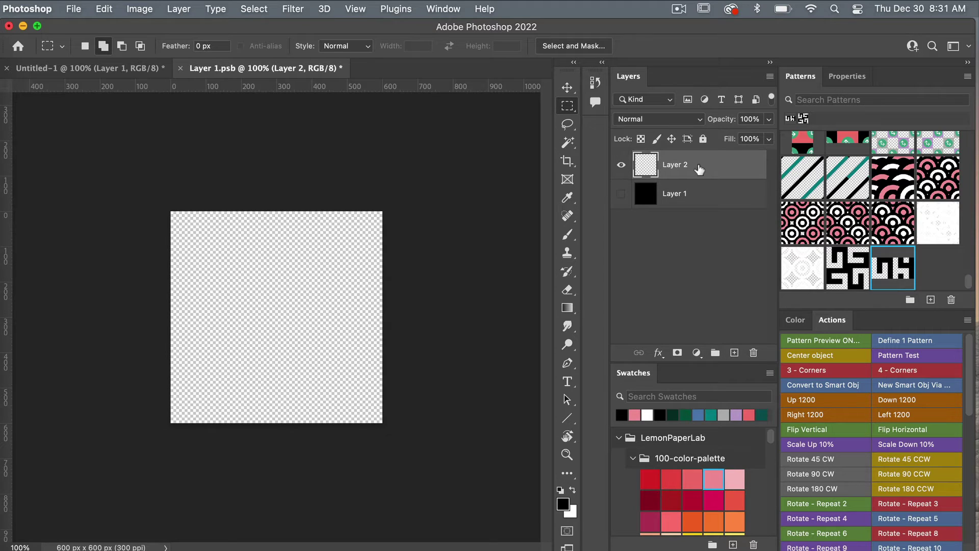
Add a guide layout of 4 columns and 4 rows to the smart object's canvas.
left_click(357, 9)
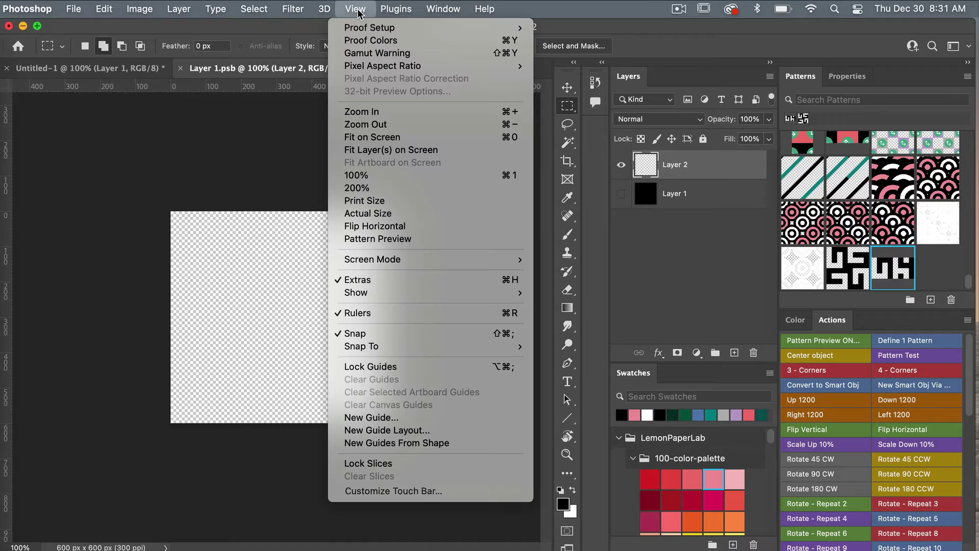
left_click(415, 432)
type("4")
left_click(576, 334)
type("4")
left_click(663, 274)
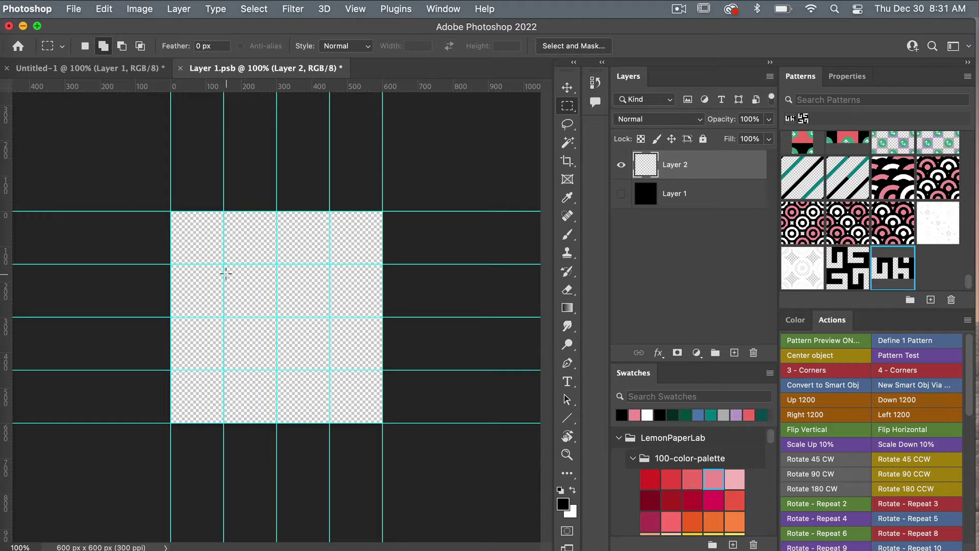
Fill a black hook on Layer 2: the second row's three right cells, the right column below, and the whole bottom row.
left_click_drag(222, 261, 389, 313)
left_click_drag(329, 318, 389, 423)
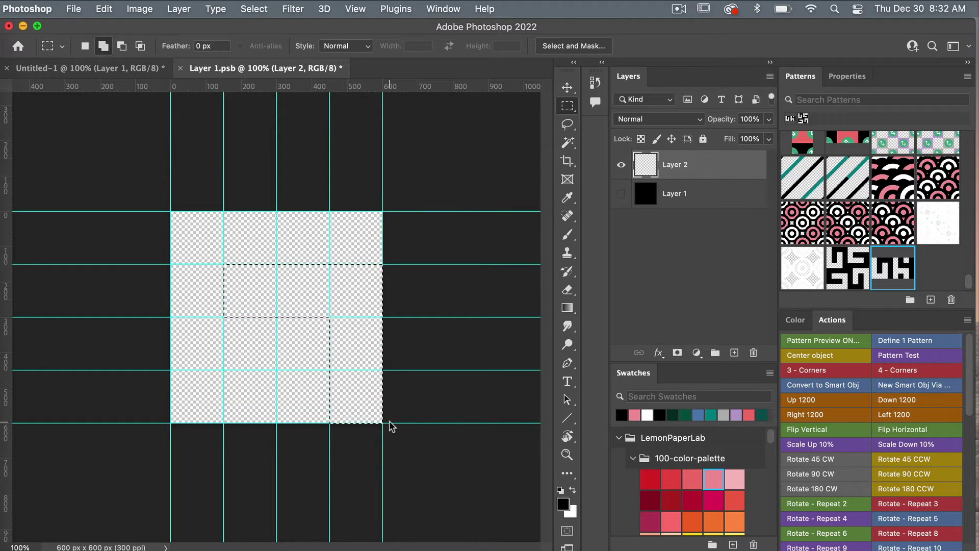
left_click_drag(330, 369, 147, 440)
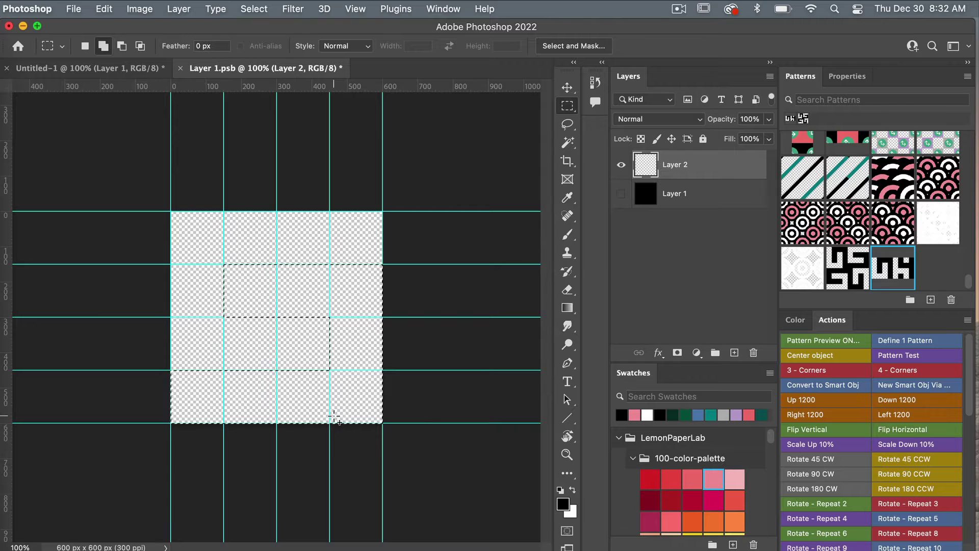
key("alt+BackSpace")
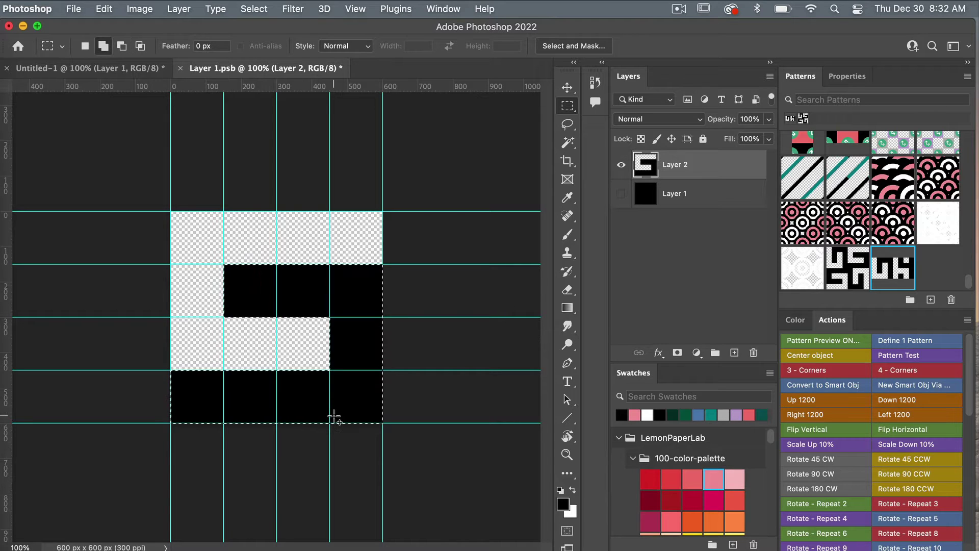
key("super+d")
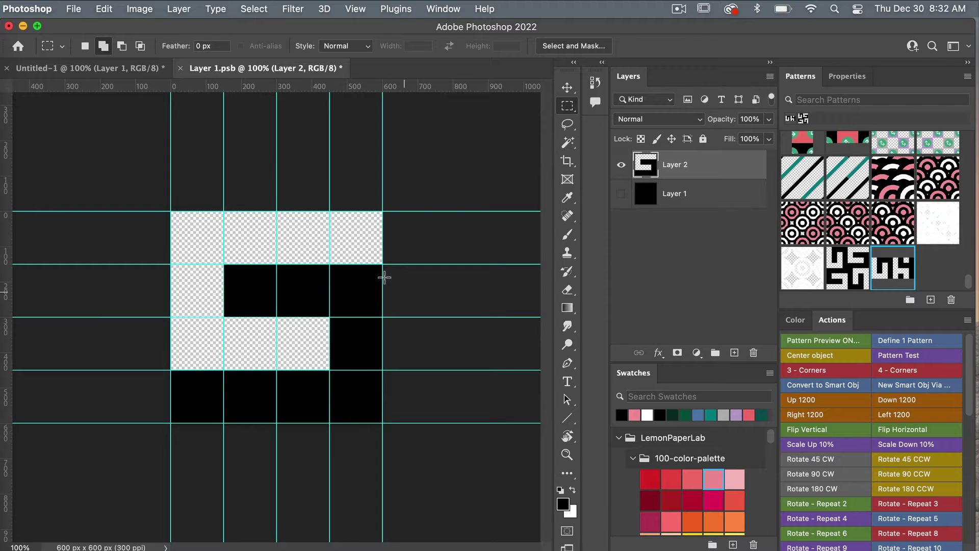
Show Layer 1 and recolor its black square with the pink swatch, saving and closing the smart object.
left_click(621, 194)
left_click(686, 198)
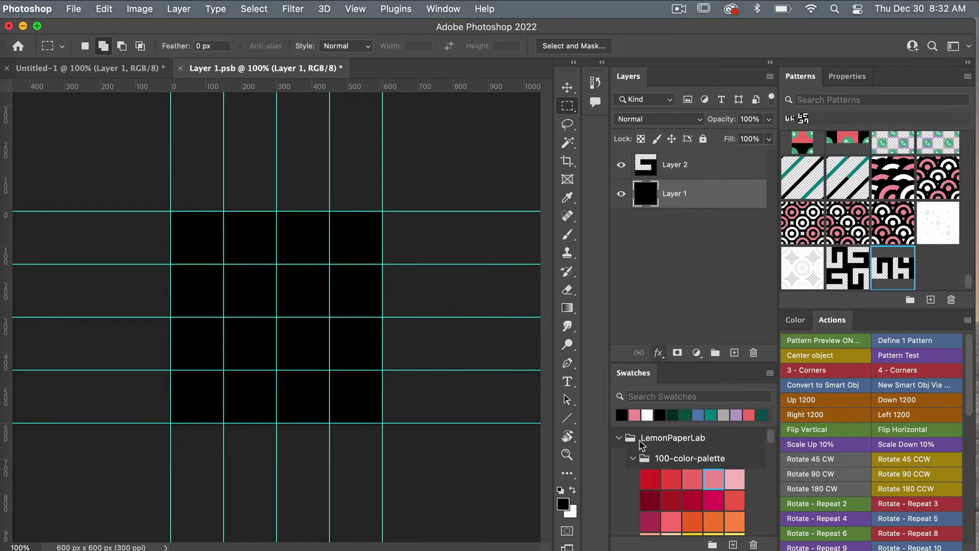
left_click(713, 477)
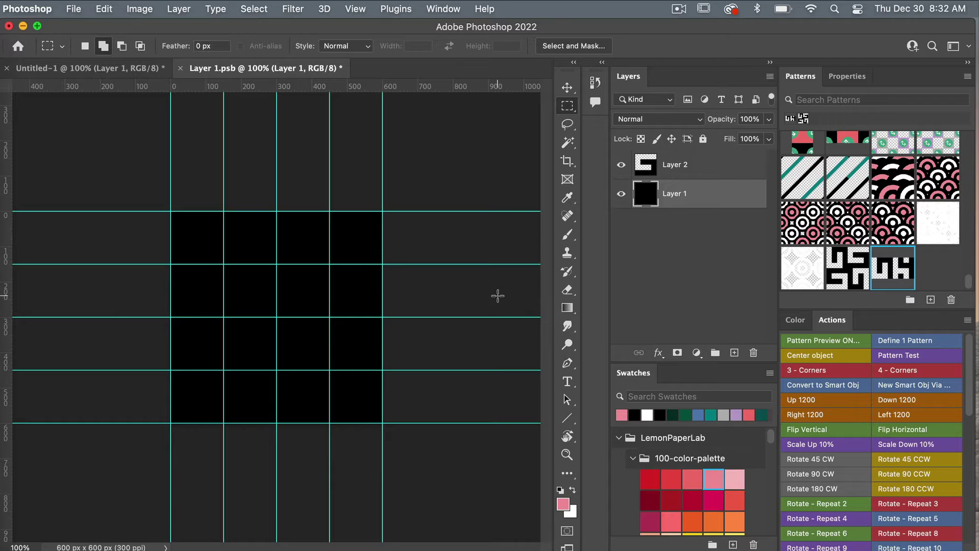
key("alt+shift+BackSpace")
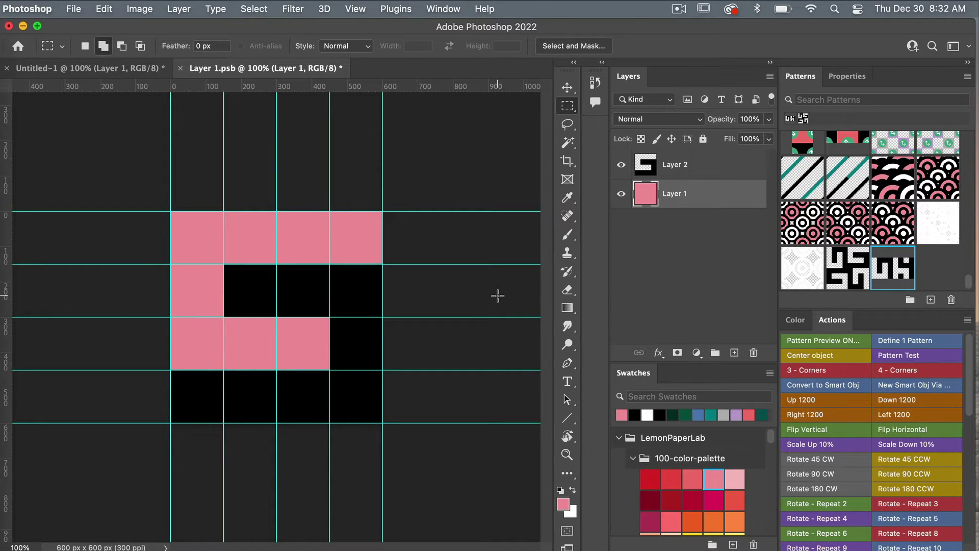
key("super+s")
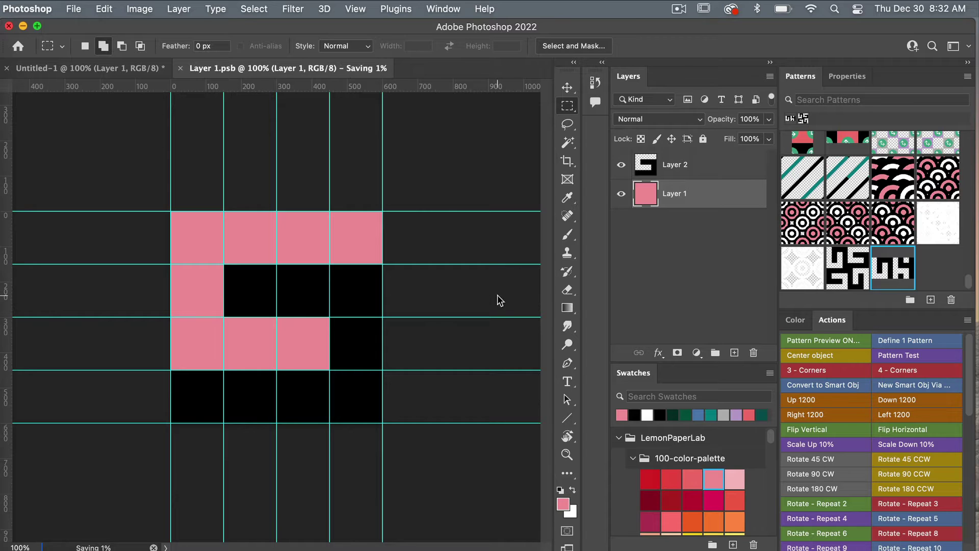
key("super+w")
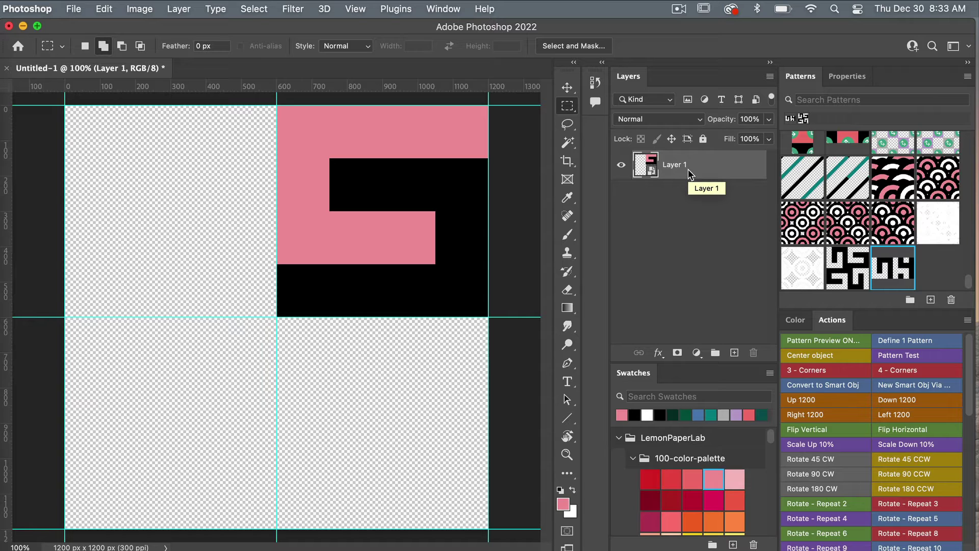
Duplicate the pink and black tile three times and move the copies into the three empty quadrants.
key("super+j")
key("super+j")
key("super+j")
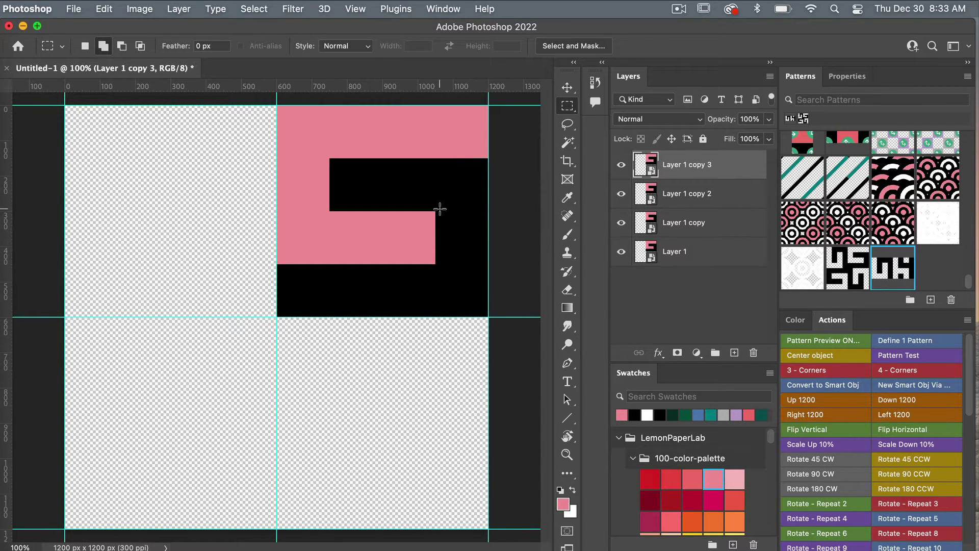
key("v")
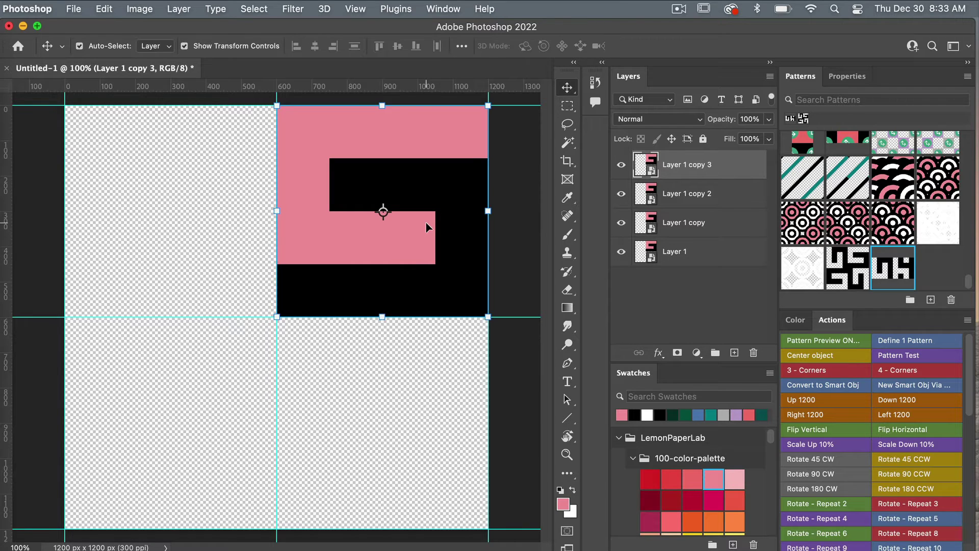
left_click_drag(431, 181, 215, 180)
left_click_drag(421, 208, 210, 411)
left_click_drag(361, 255, 370, 453)
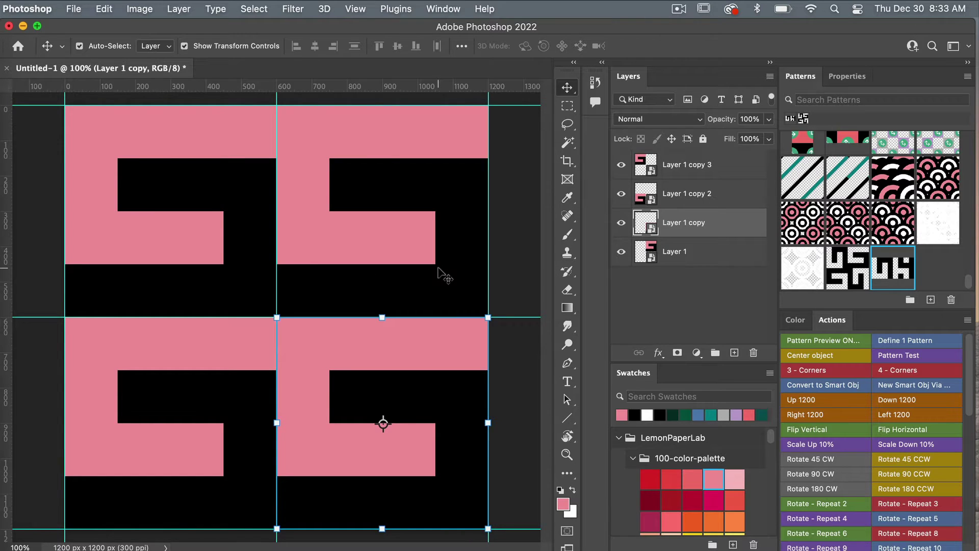
Clear the canvas guides from the four-tile document.
key("super+minus")
key("super+minus")
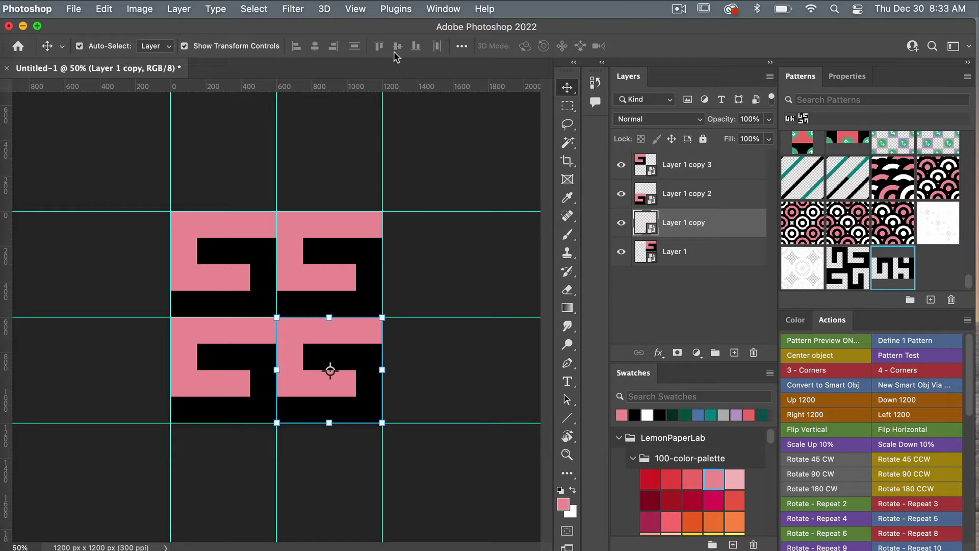
left_click(355, 10)
left_click(392, 406)
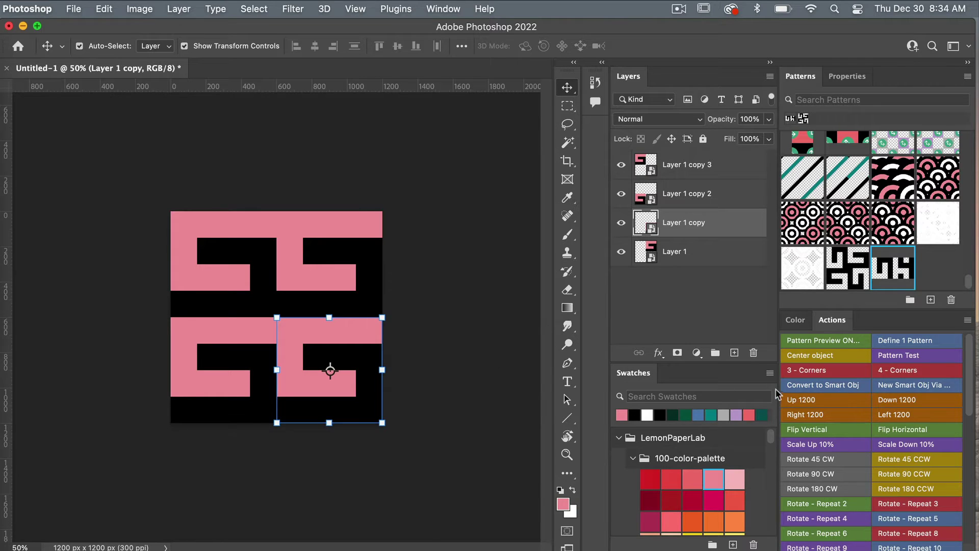
Turn on Pattern Preview for the four-tile document.
left_click(833, 346)
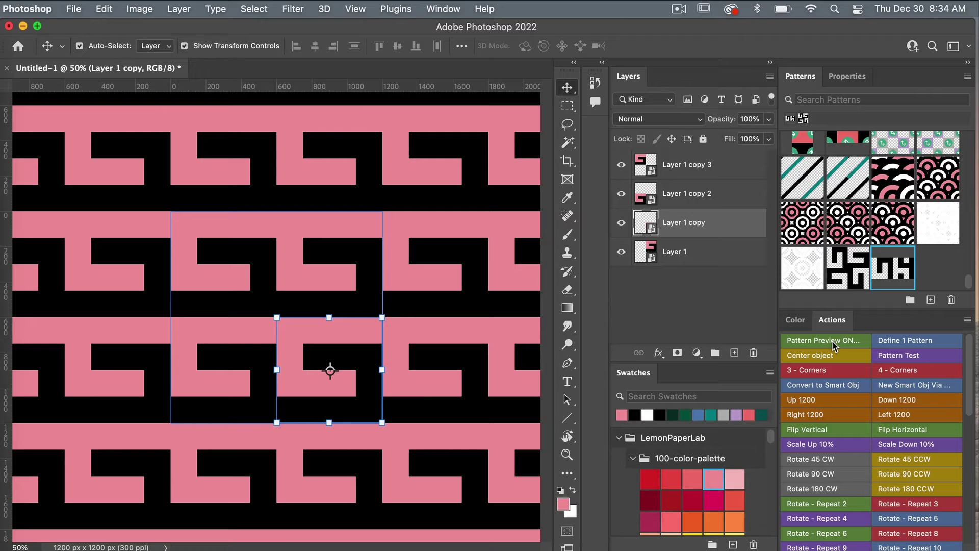
left_click(833, 346)
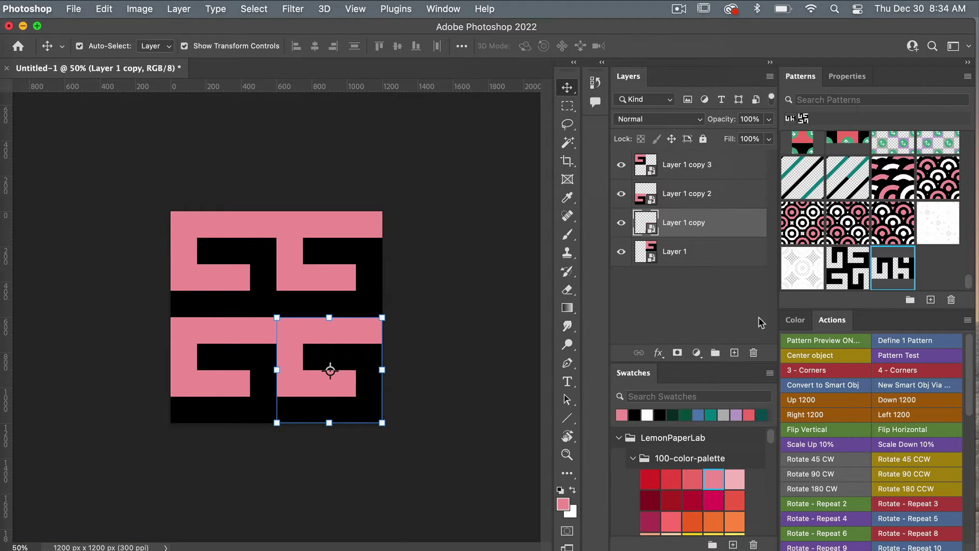
left_click(360, 10)
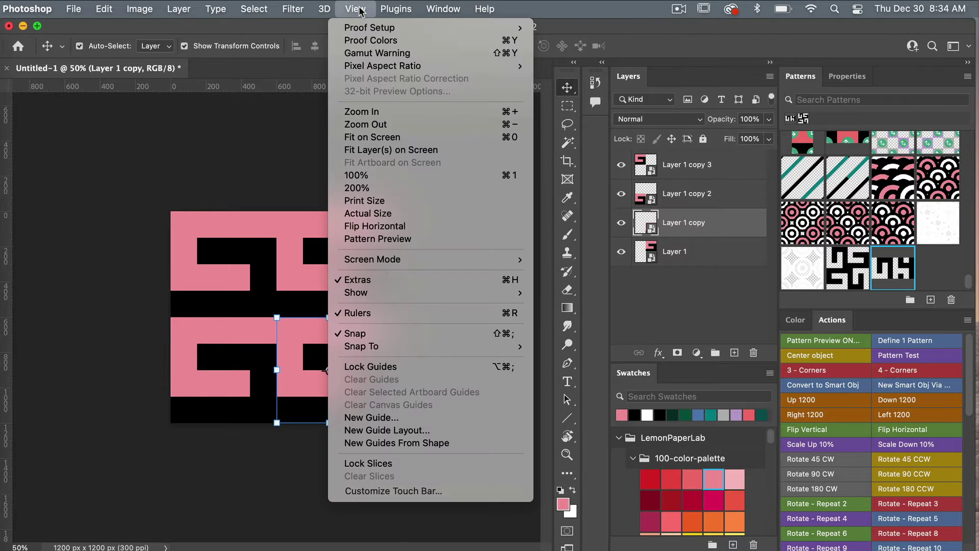
left_click(415, 238)
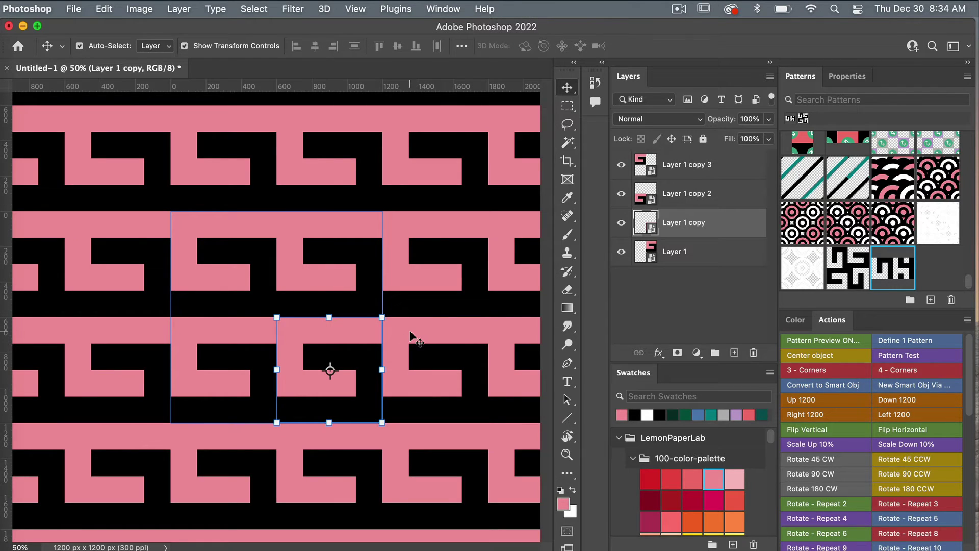
left_click(837, 340)
Rotate the lower-right tile 90° clockwise, the lower-left tile 180°, and the upper-left tile 90° counterclockwise.
key("super+t")
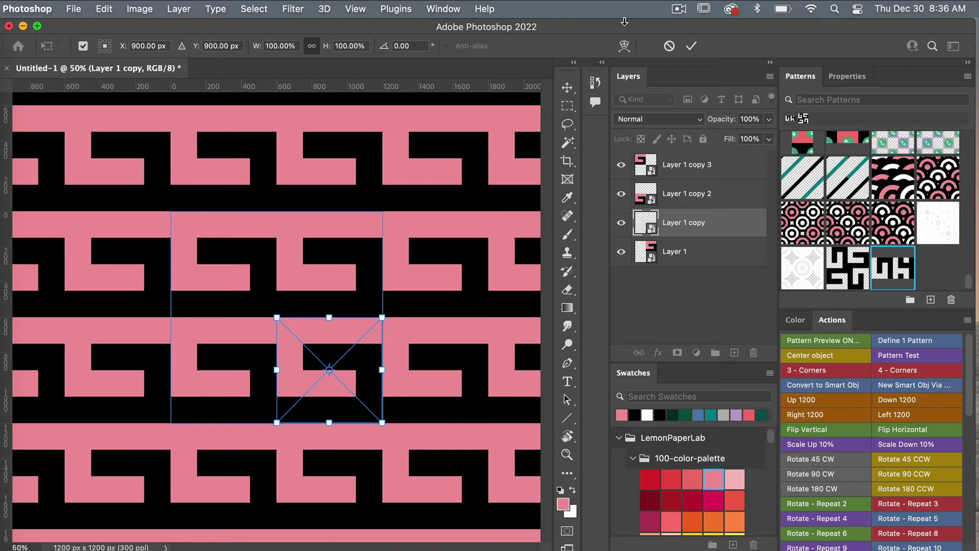
left_click(670, 46)
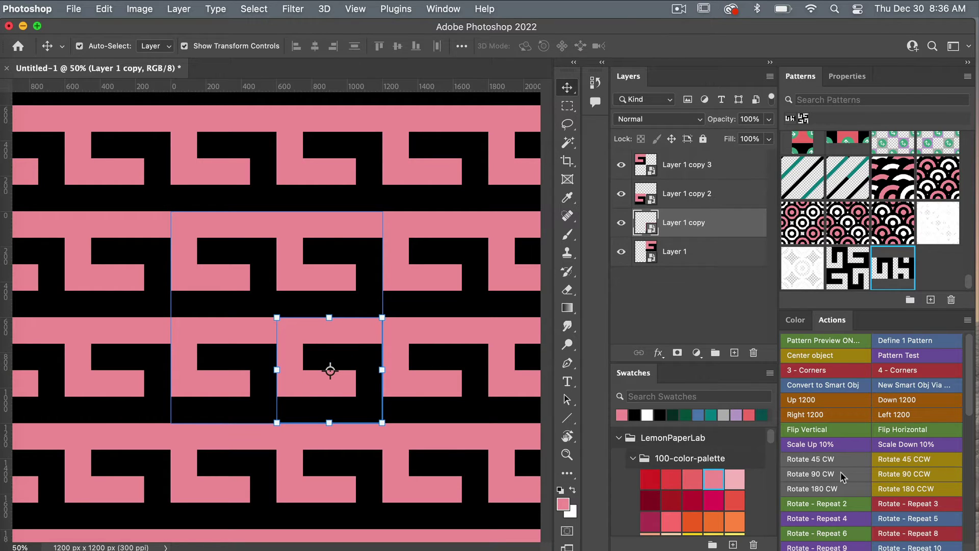
left_click(804, 476)
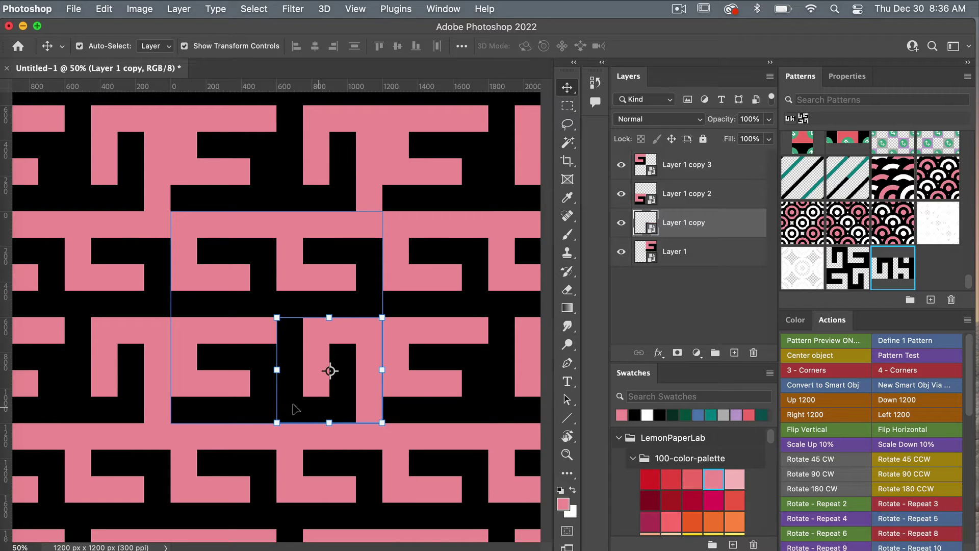
left_click(260, 399)
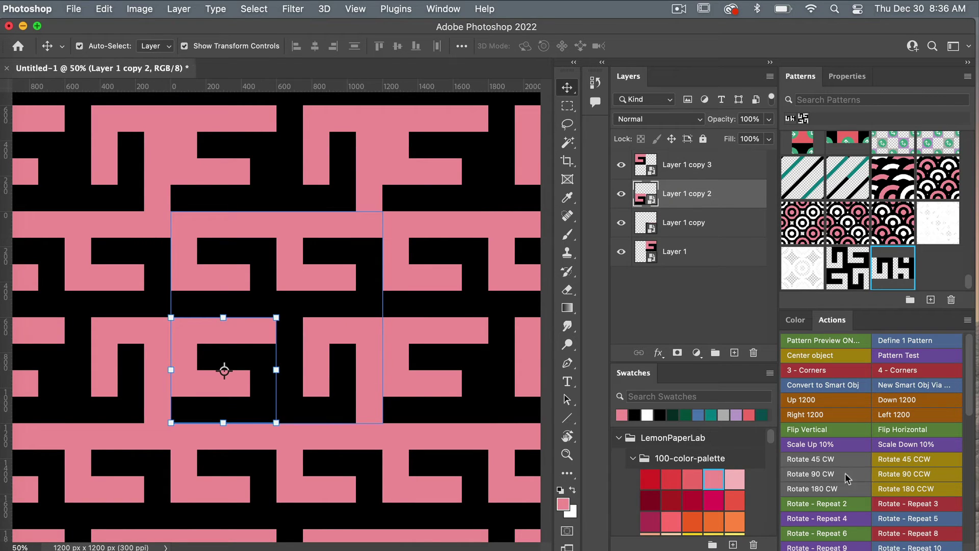
left_click(810, 472)
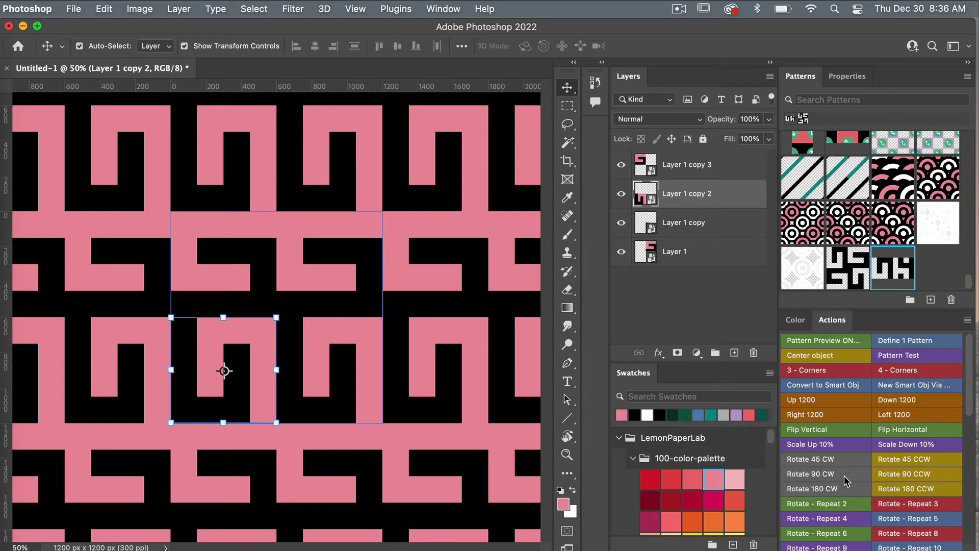
left_click(810, 471)
left_click(257, 280)
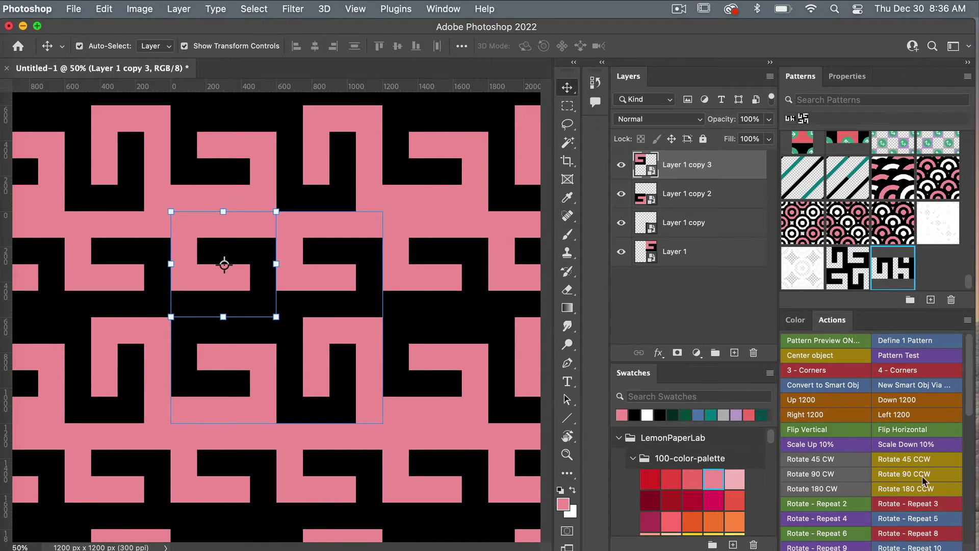
left_click(941, 473)
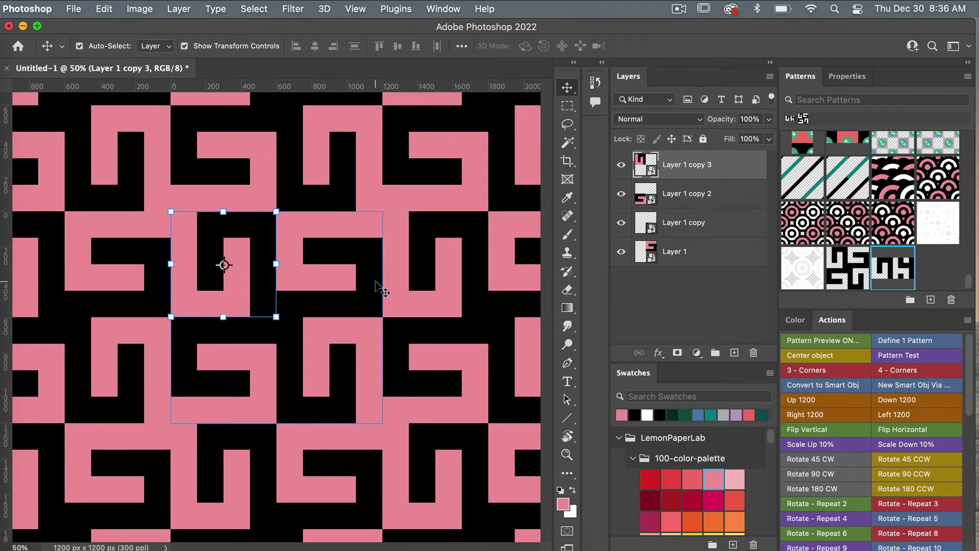
Hide the pink Layer 1 inside the tile's smart object, then save and close it.
double_click(655, 173)
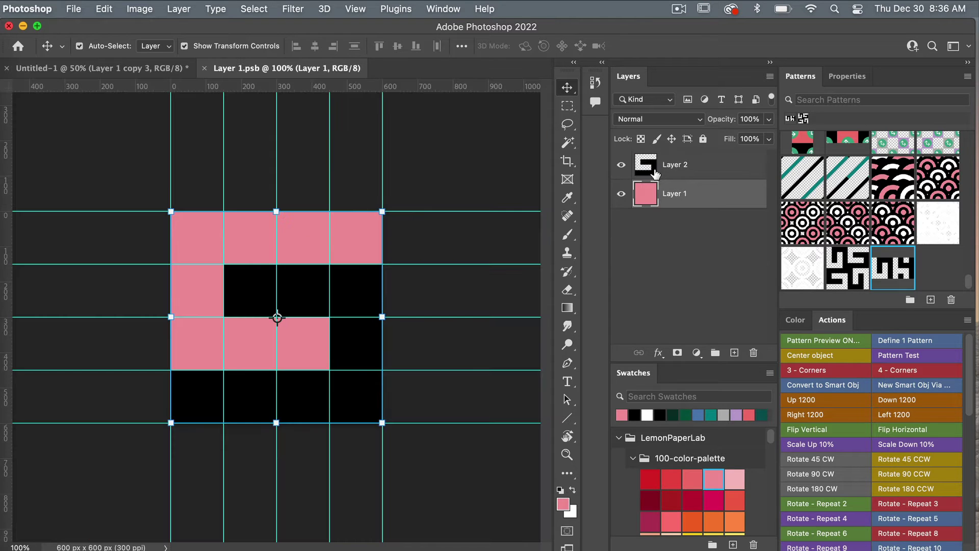
left_click(621, 193)
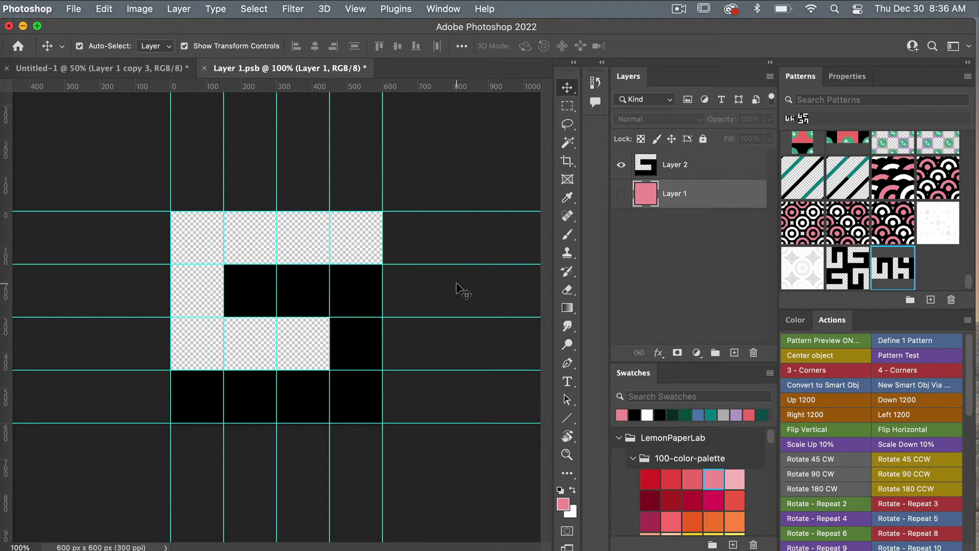
key("super+s")
key("super+w")
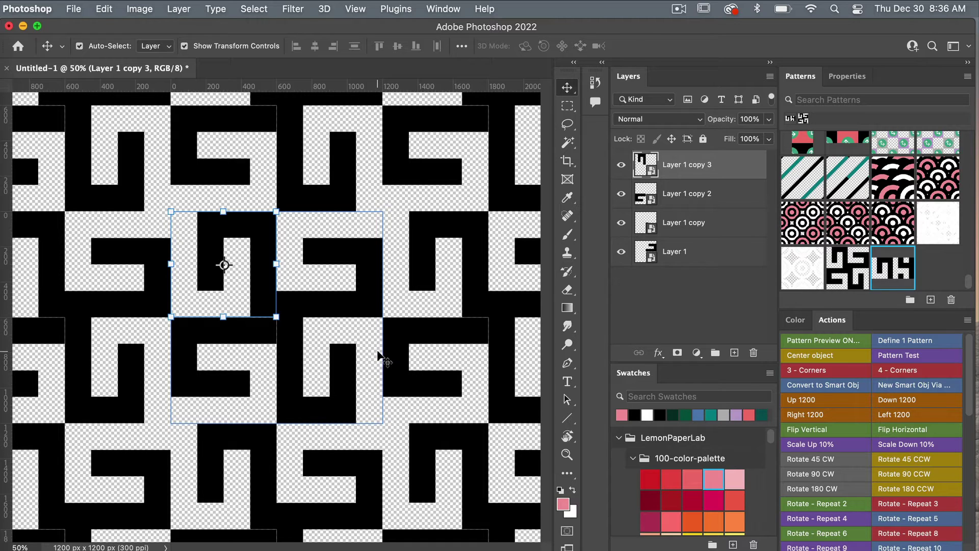
Define the black hook design on a transparent background as a new pattern.
left_click(105, 8)
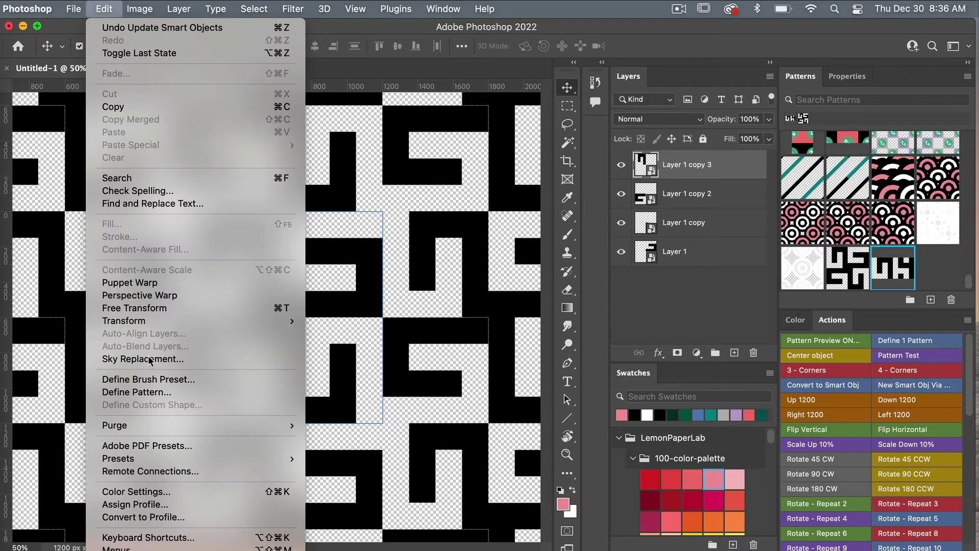
left_click(663, 313)
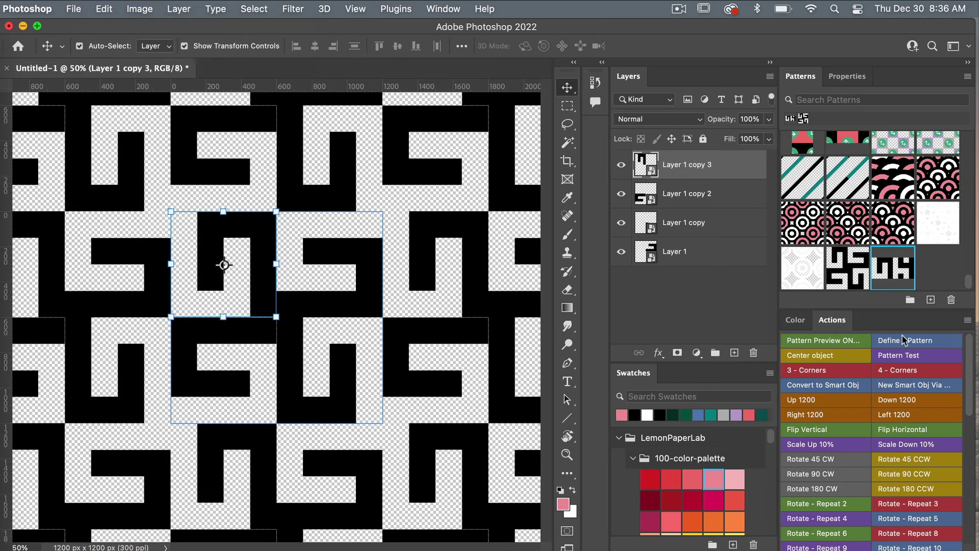
left_click(918, 343)
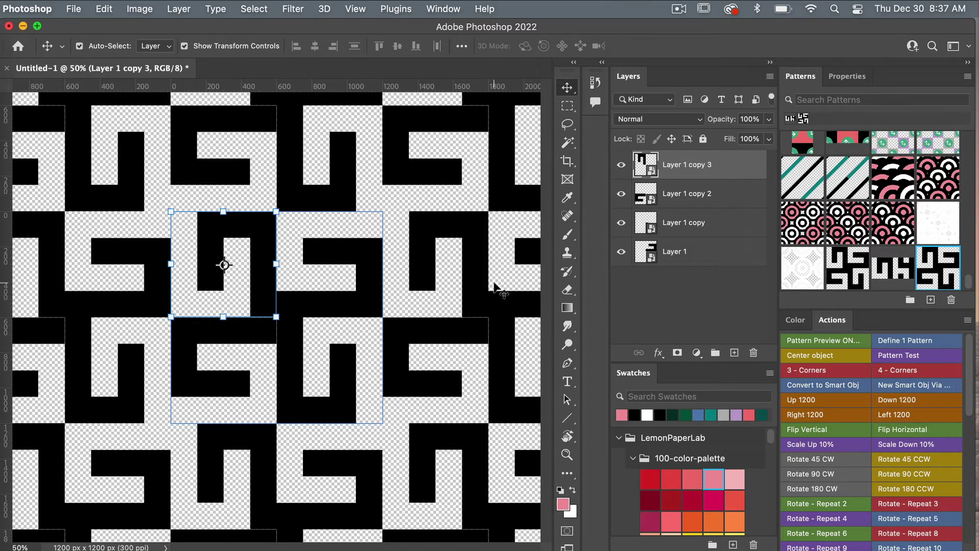
Create a new 3600 x 3600 px document at 300 ppi with an artboard and transparent background.
left_click(73, 10)
left_click(77, 24)
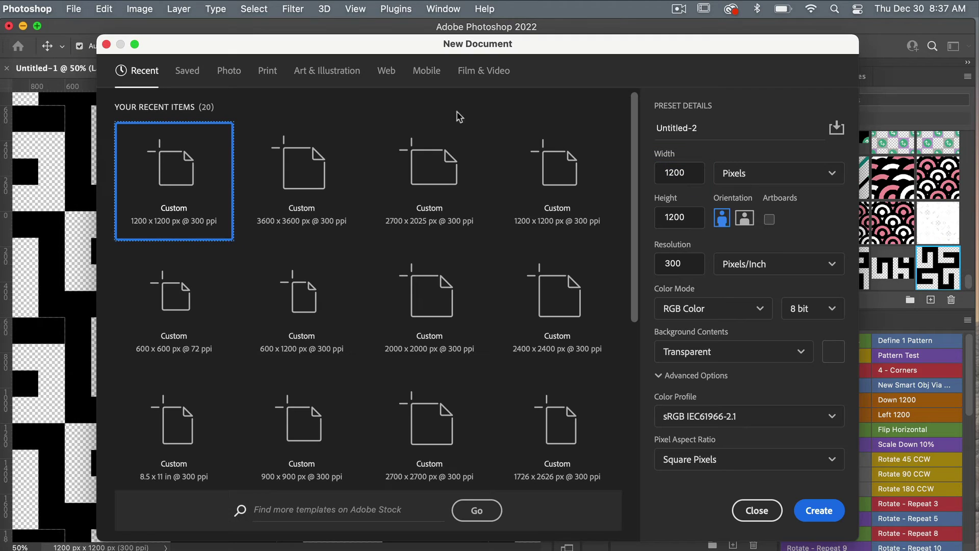
left_click(320, 180)
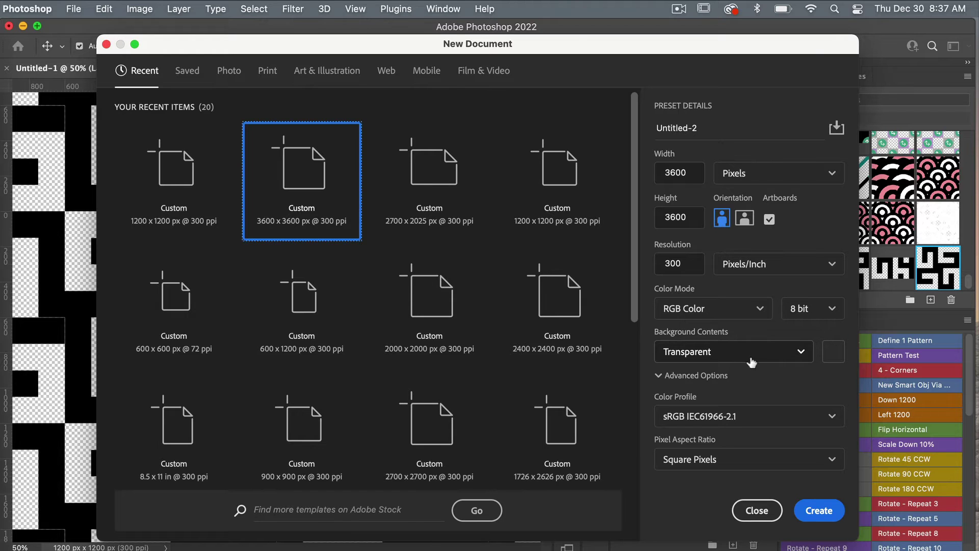
left_click(819, 511)
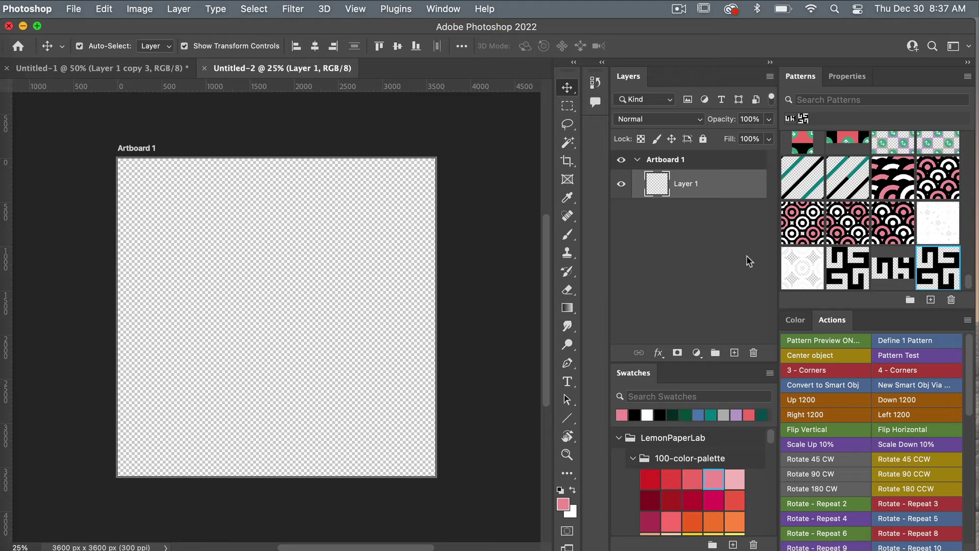
Run the Pattern Test action and replace the dots in Pattern Fill 1 with the newly defined black hook pattern.
left_click(933, 353)
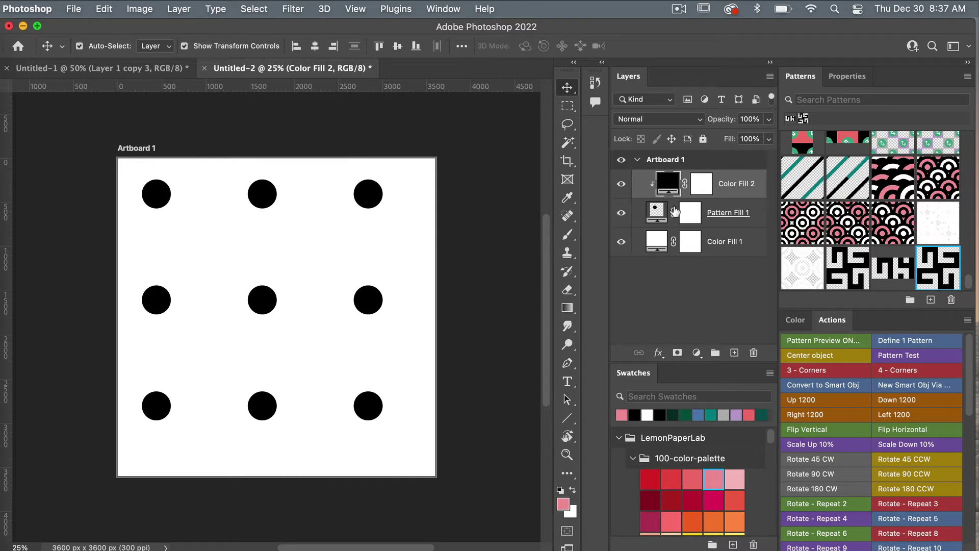
left_click(652, 207)
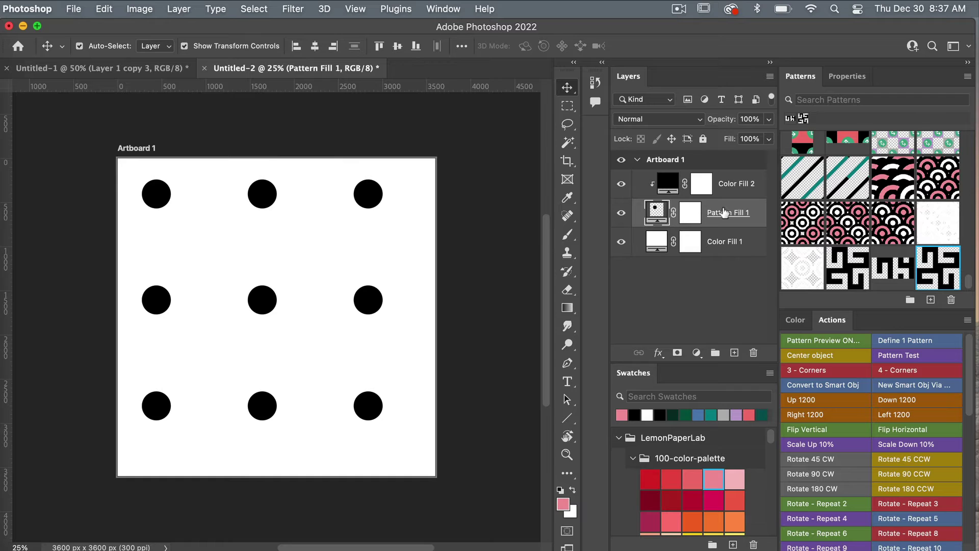
left_click_drag(938, 269, 656, 210)
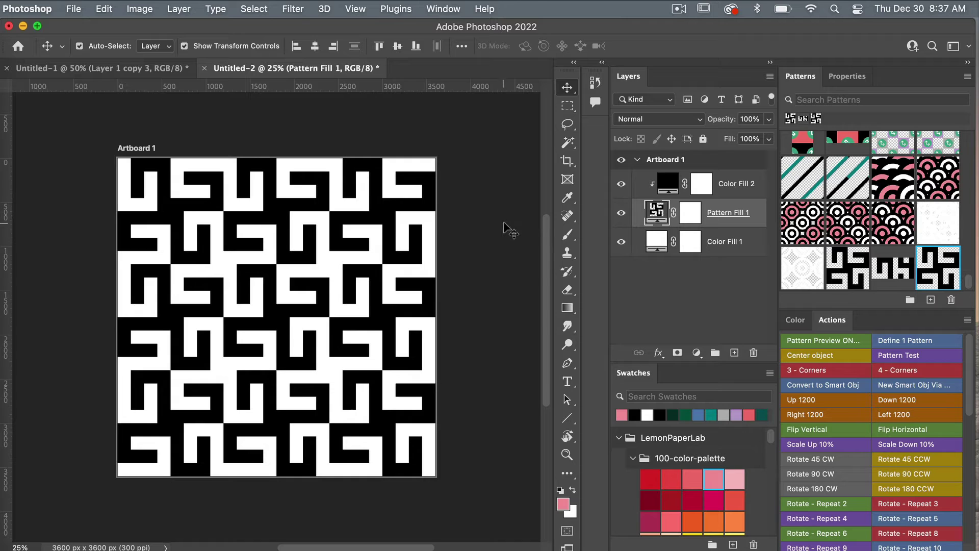
Scale the pattern in Pattern Fill 1 to 50% and snap it to the origin.
double_click(658, 213)
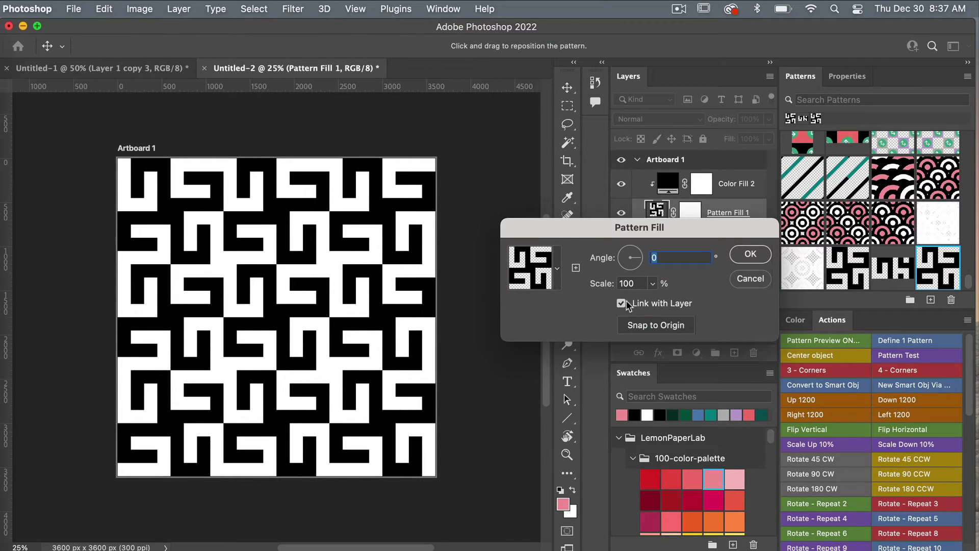
left_click(636, 282)
type("50")
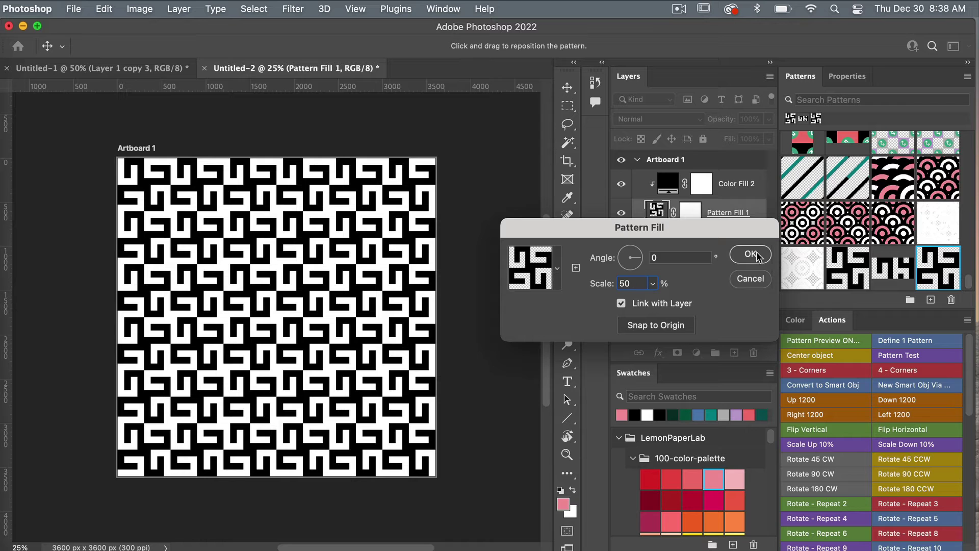
left_click_drag(375, 281, 348, 254)
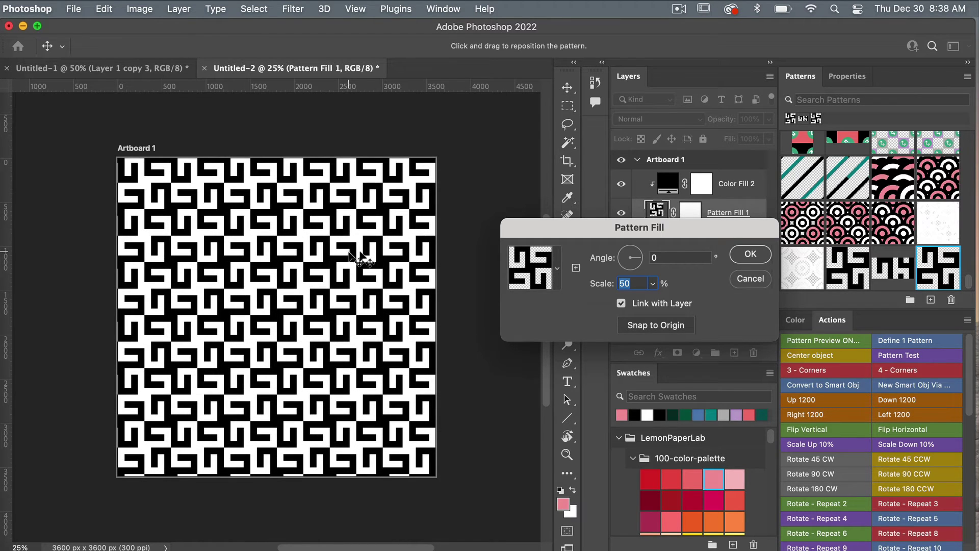
left_click(661, 322)
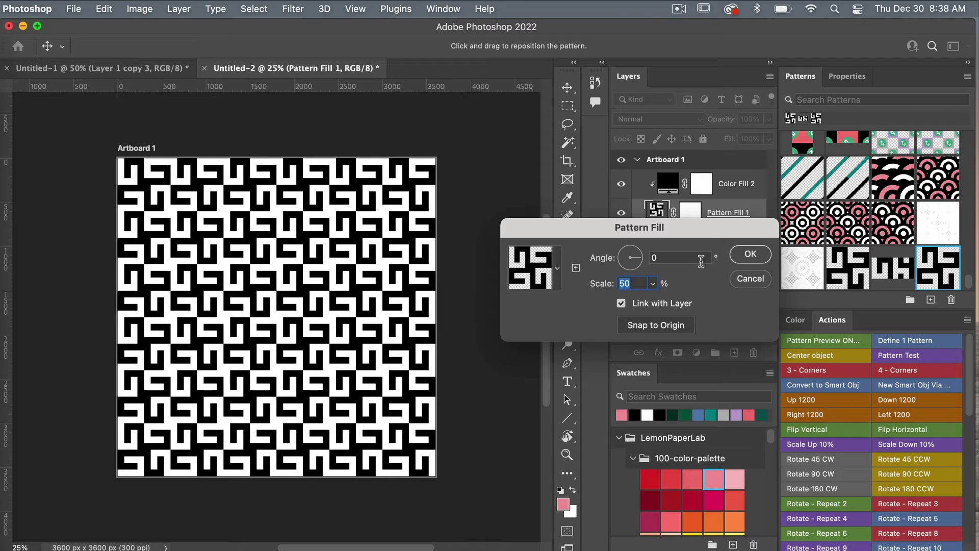
left_click(750, 254)
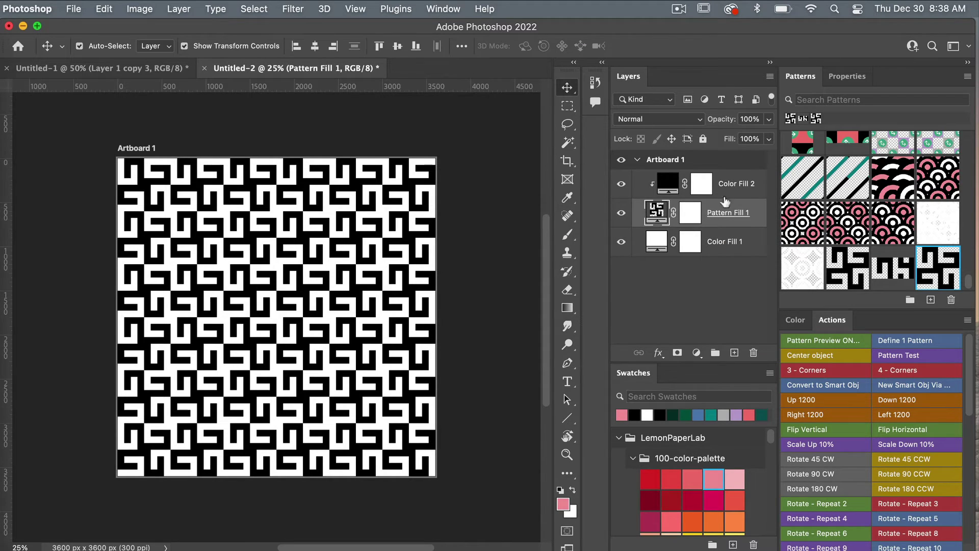
Recolor the Color Fill 1 background light purple and the clipped Color Fill 2 layer dark purple.
left_click(718, 244)
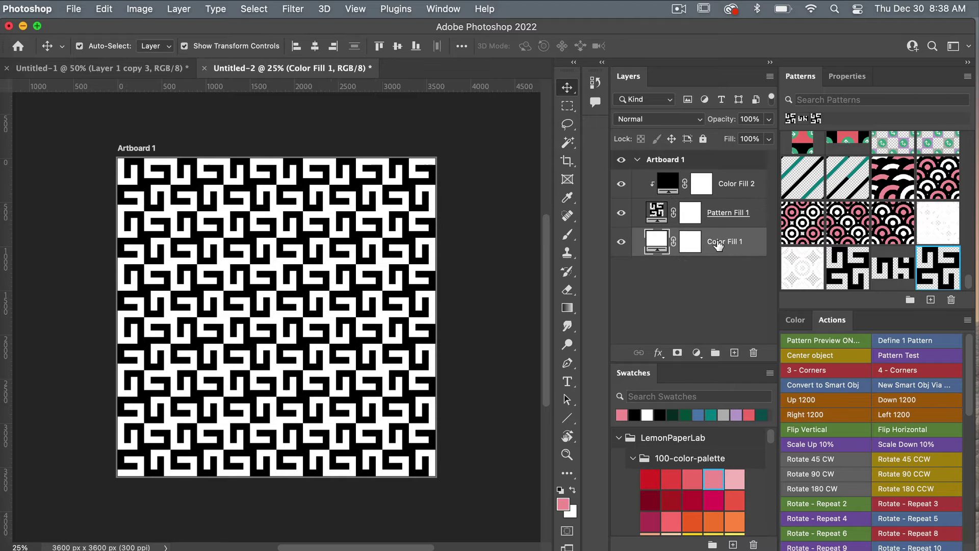
scroll(721, 494, "down", 8)
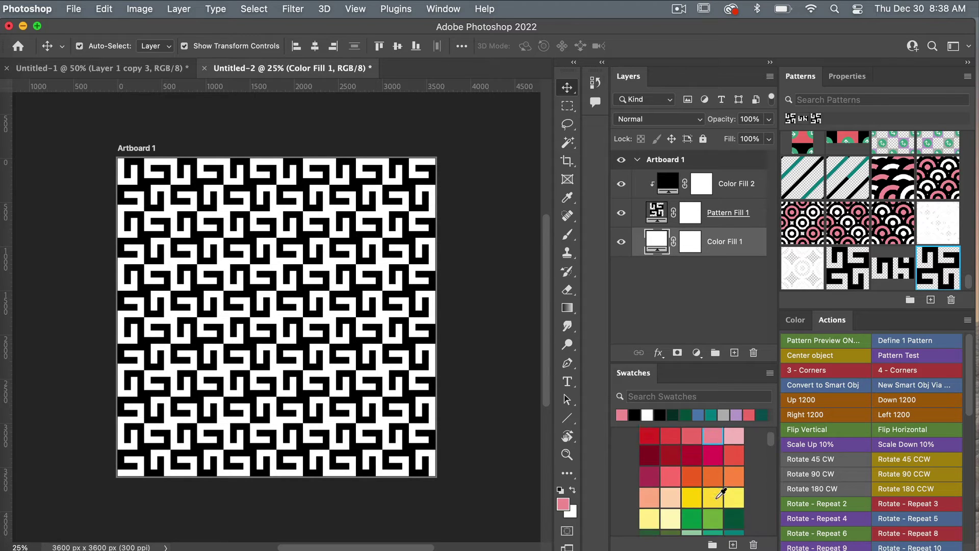
scroll(721, 493, "down", 4)
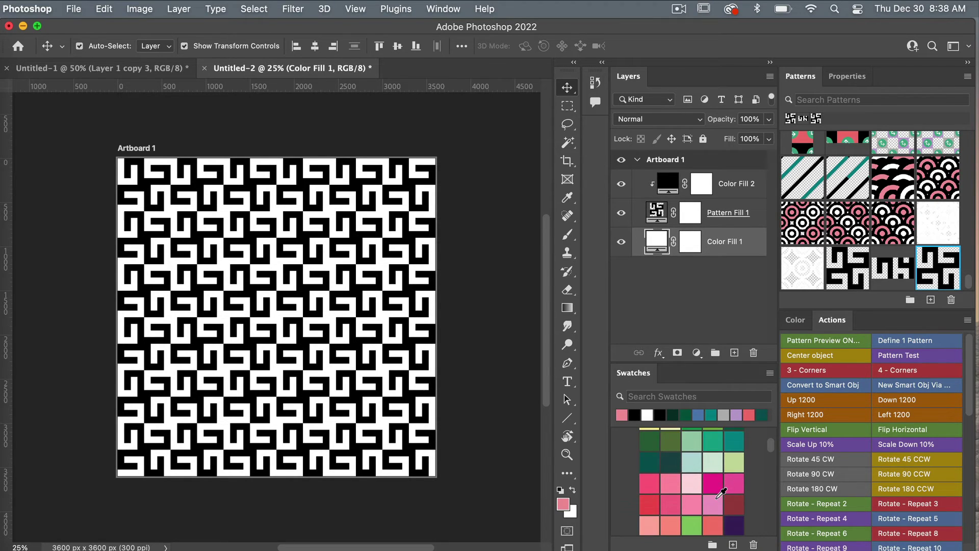
left_click(712, 490)
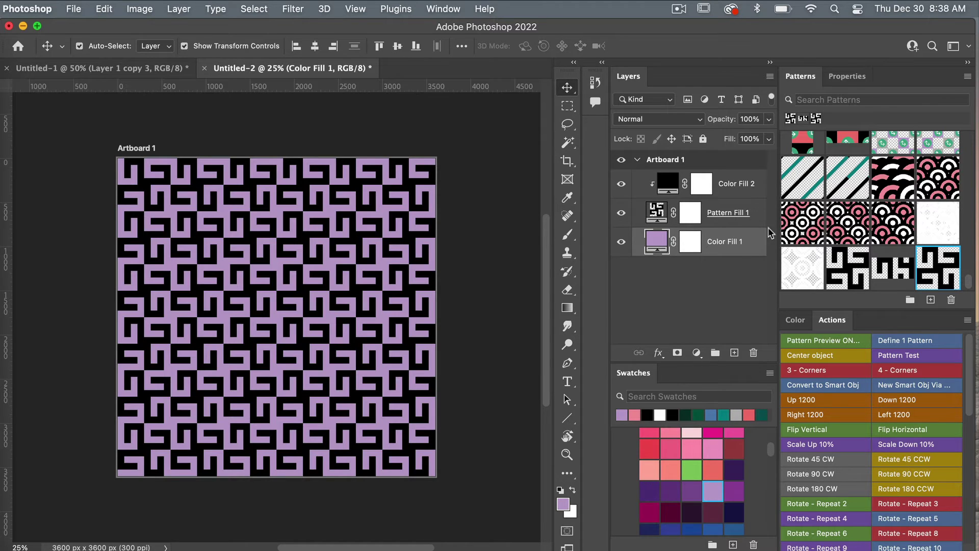
left_click(738, 190)
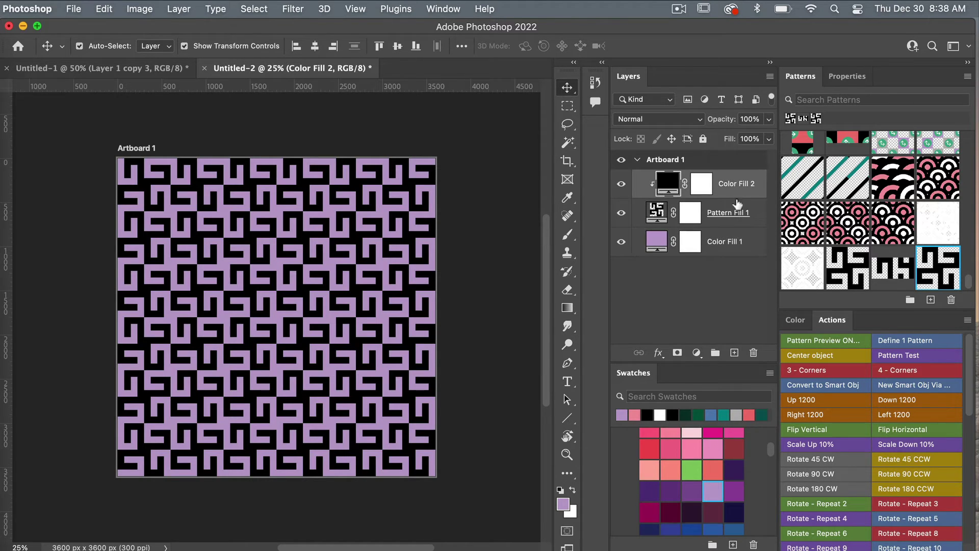
left_click(689, 491)
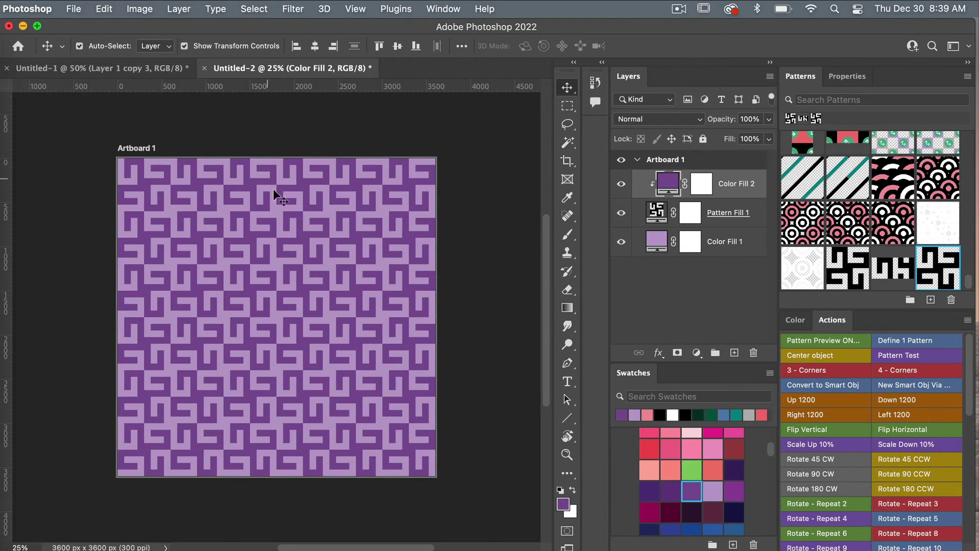
In the Untitled-1 tile document, open Layer 1's smart object, show its pink background layer, then save and close it.
left_click(109, 75)
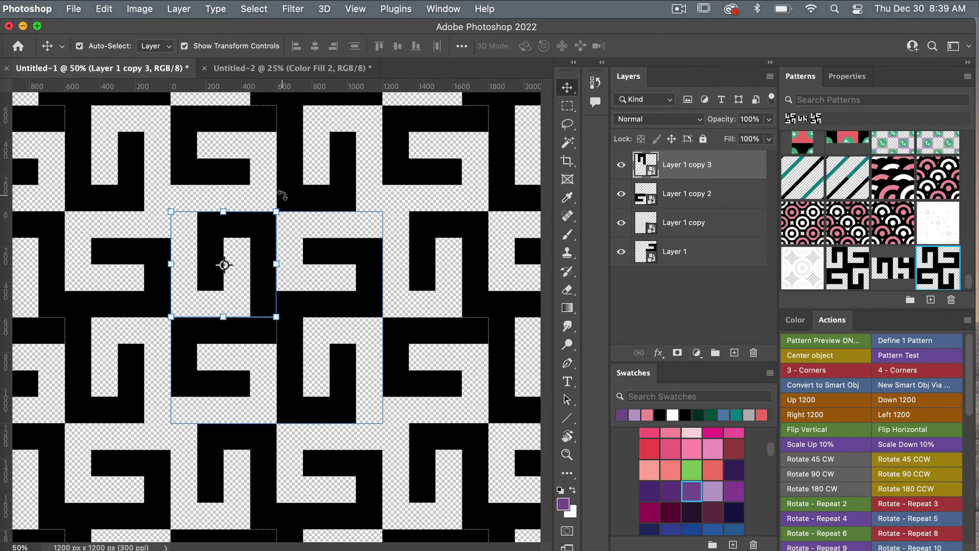
double_click(651, 259)
left_click(621, 195)
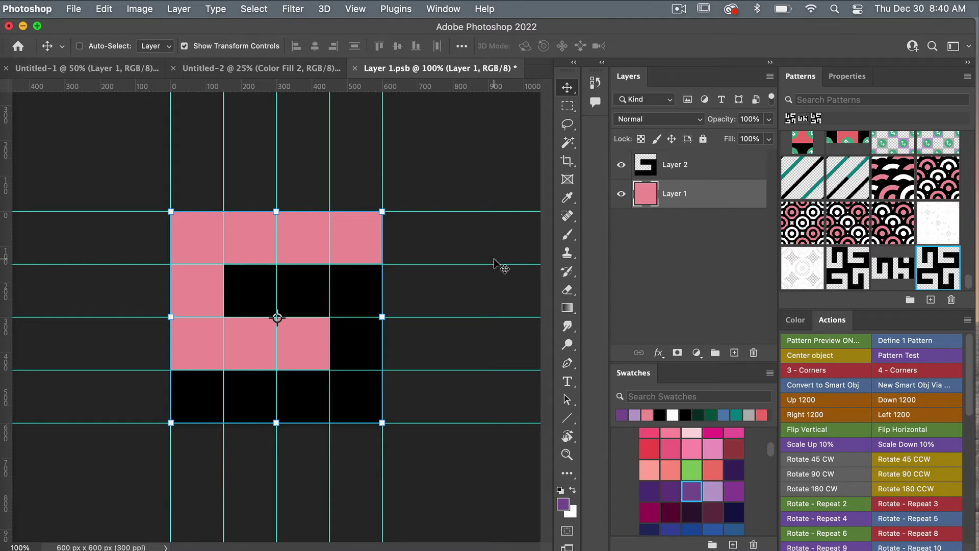
key("super+s")
key("super+w")
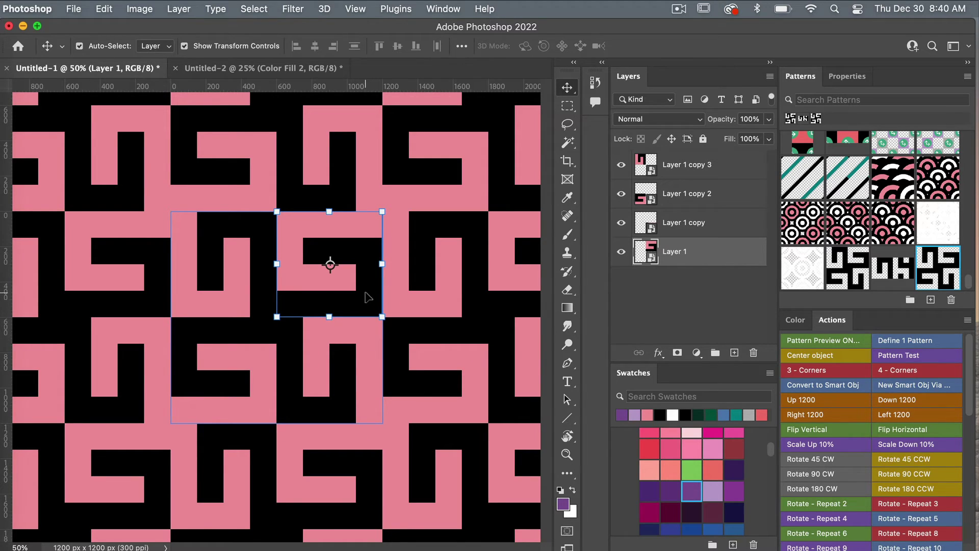
Match the tiles within each column by rotating Layer 1 copy 2 90° clockwise, flipping Layer 1 vertically and flipping Layer 1 copy horizontally.
left_click(245, 366)
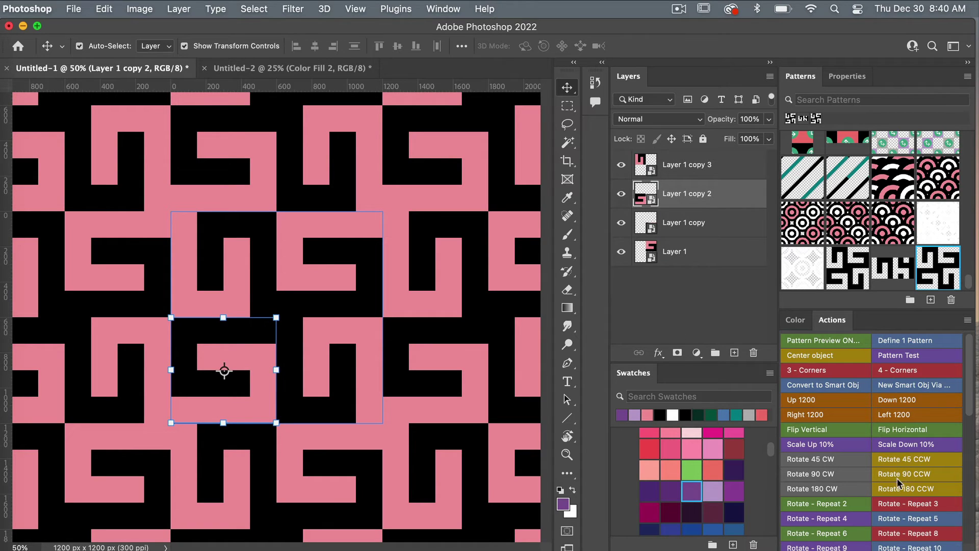
left_click(849, 473)
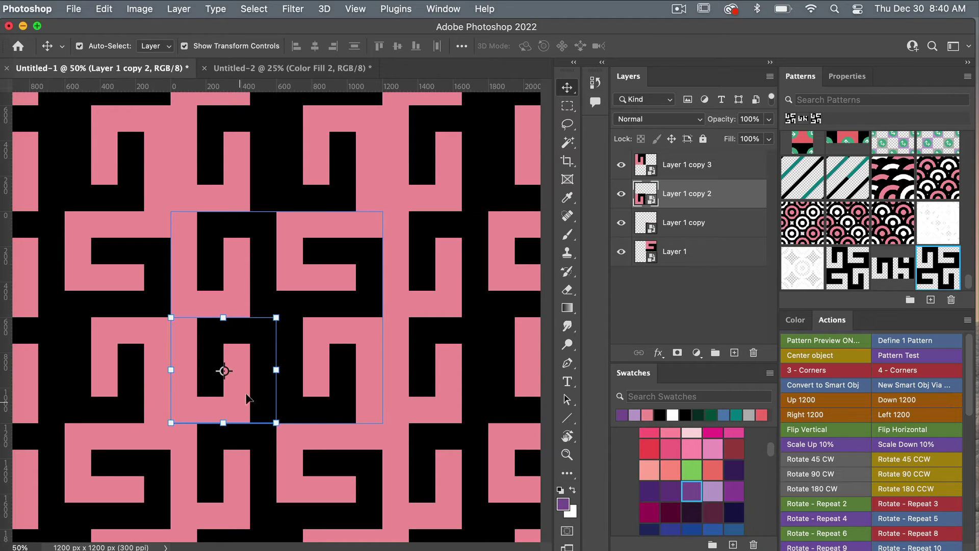
left_click(360, 282)
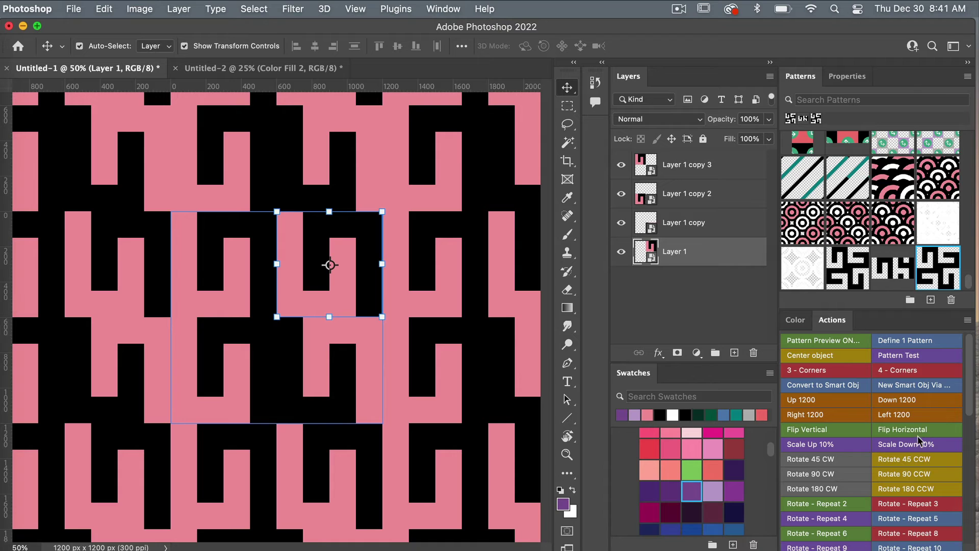
left_click(844, 432)
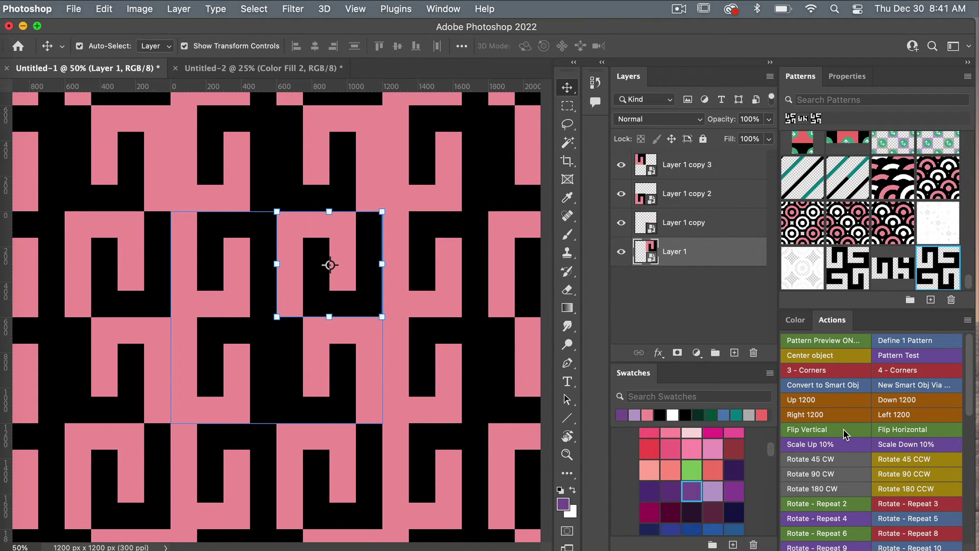
left_click(350, 376)
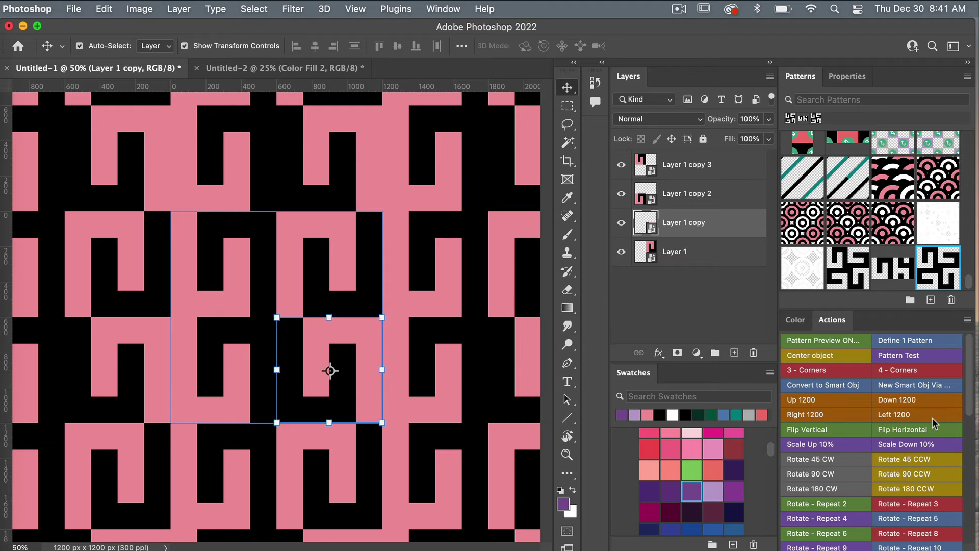
left_click(894, 433)
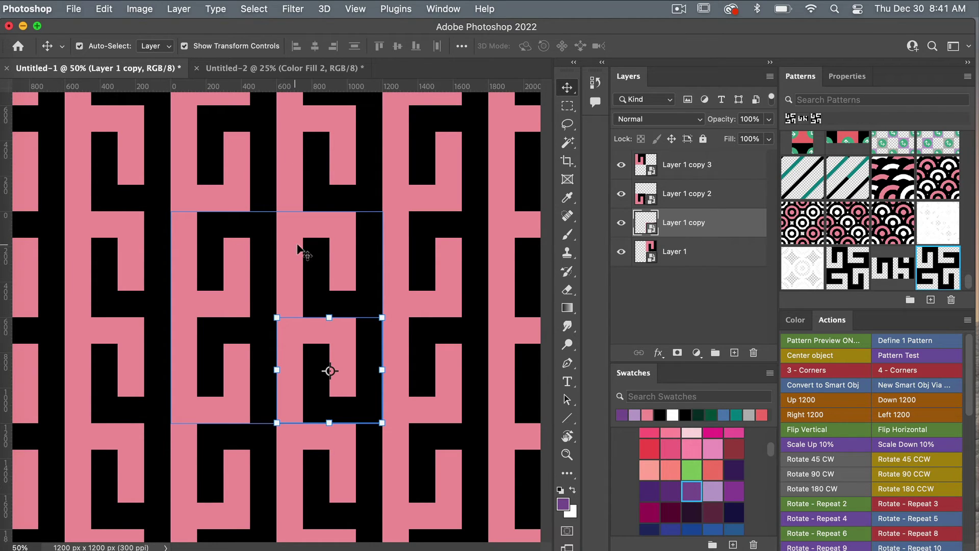
Offset the two right-column tiles, Layer 1 and Layer 1 copy, together by half a tile vertically.
left_click(684, 250, "shift")
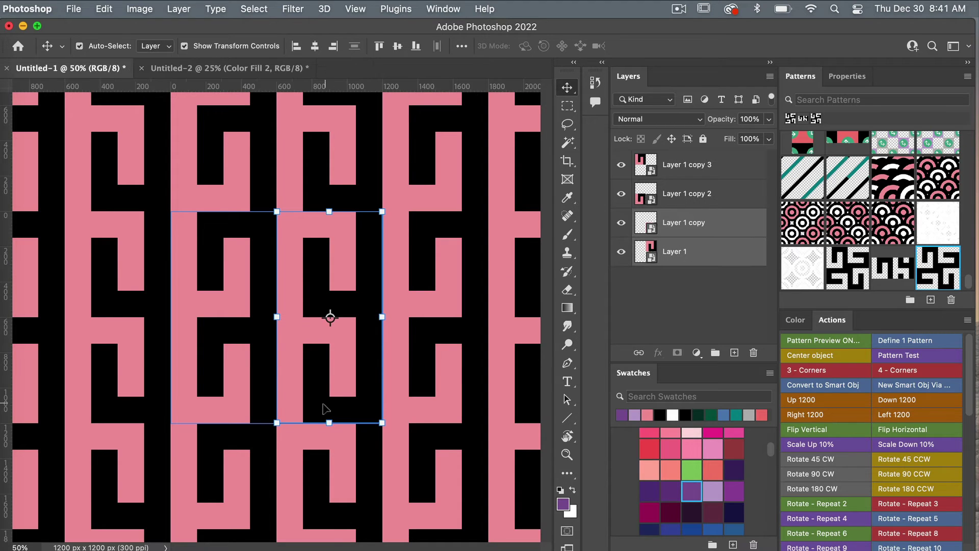
mouse_move(356, 253)
left_mouse_down()
mouse_move(356, 311)
mouse_move(360, 249)
left_mouse_up()
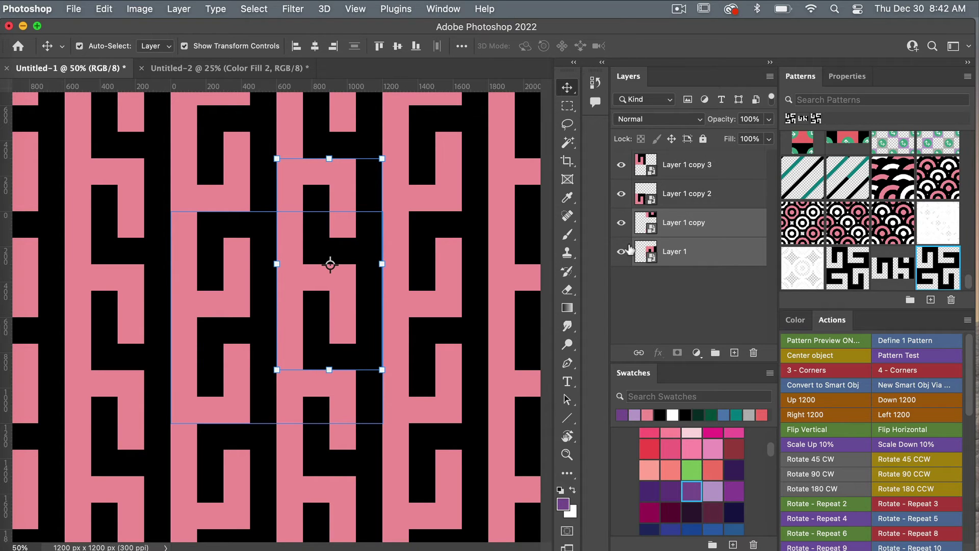
Hide the pink background inside Layer 1's smart object, save and close it, and define the new tile arrangement as a pattern.
double_click(648, 255)
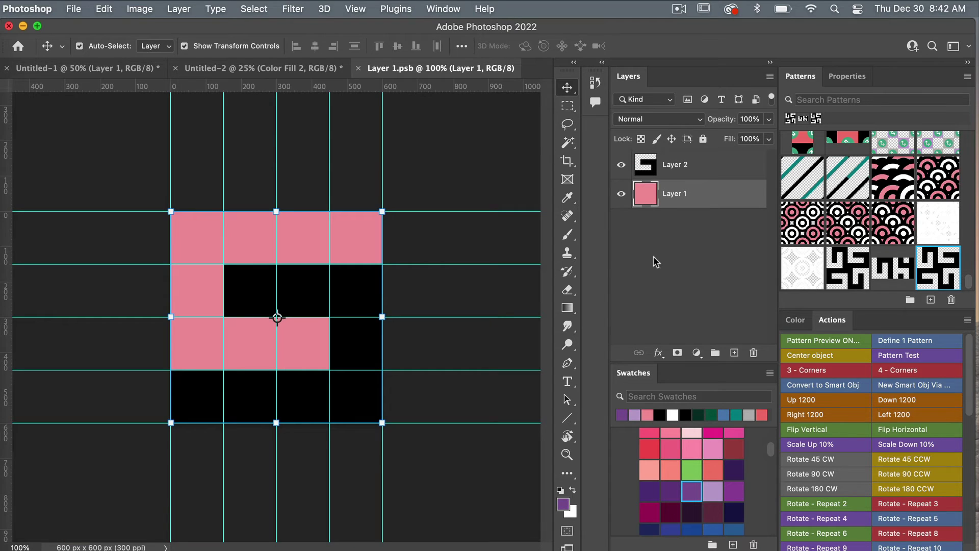
left_click(622, 193)
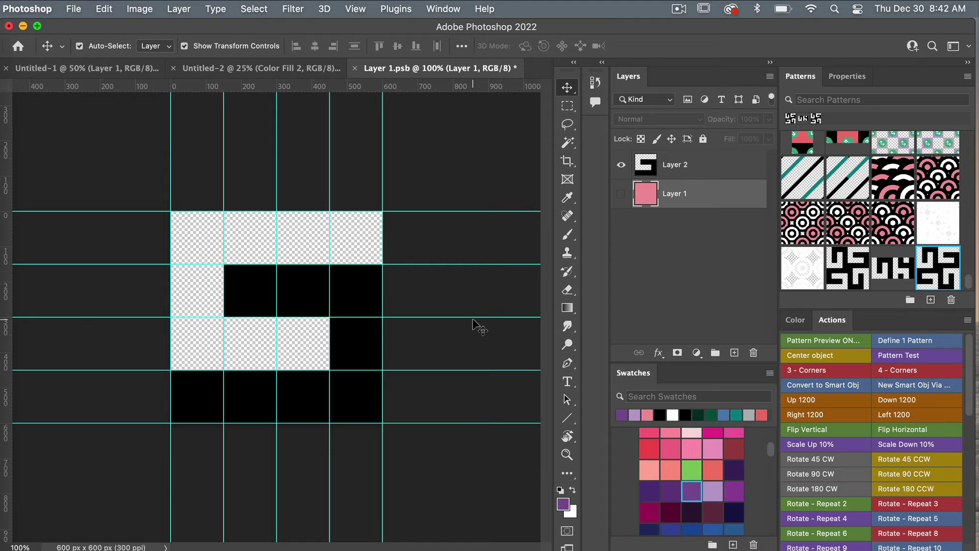
key("super+s")
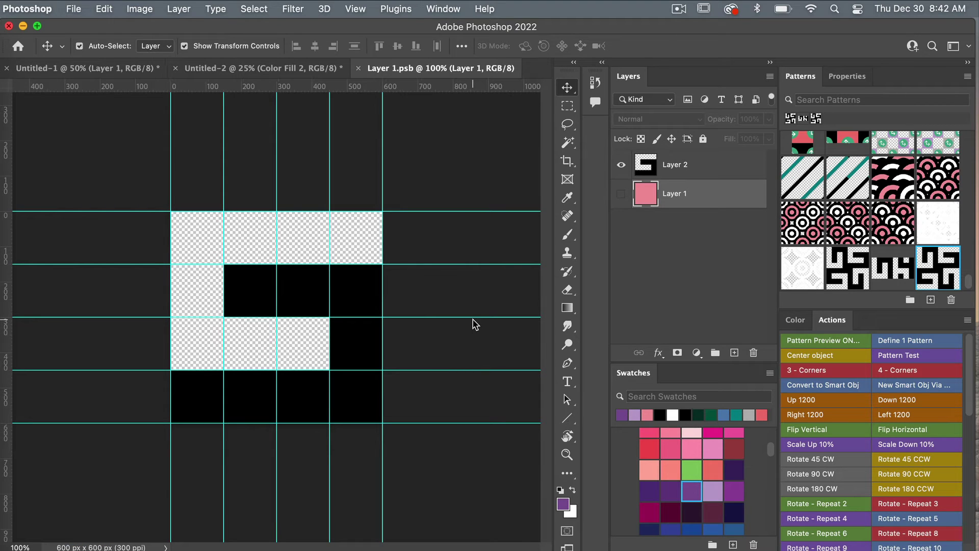
key("super+w")
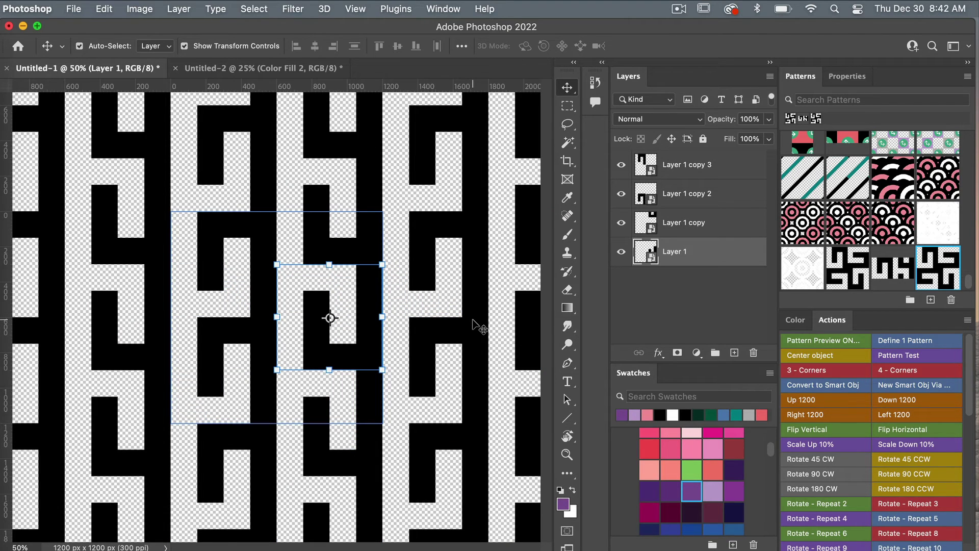
left_click(926, 340)
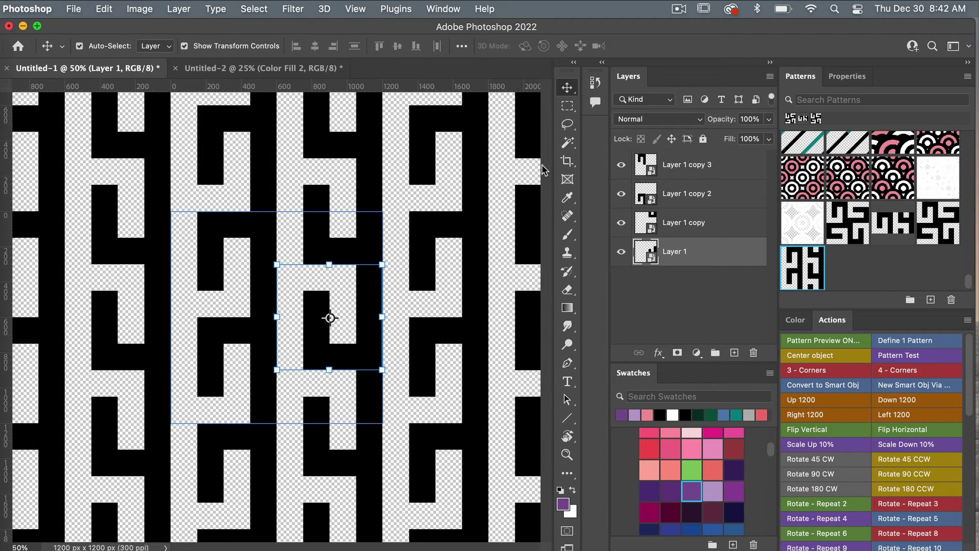
In the Untitled-2 test document, duplicate the purple Artboard 1 with the Artboard tool and place the copy beside the original.
left_click(296, 69)
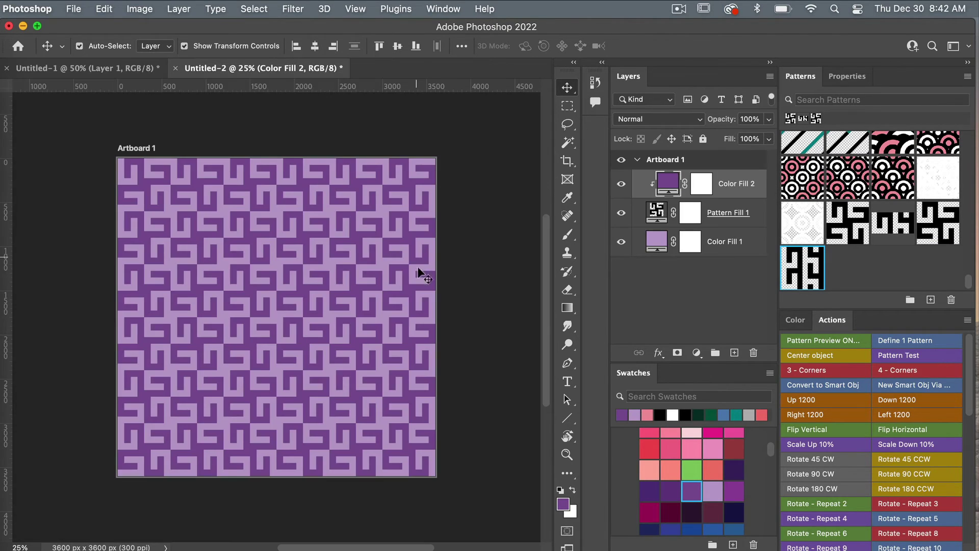
scroll(472, 279, "right", 2)
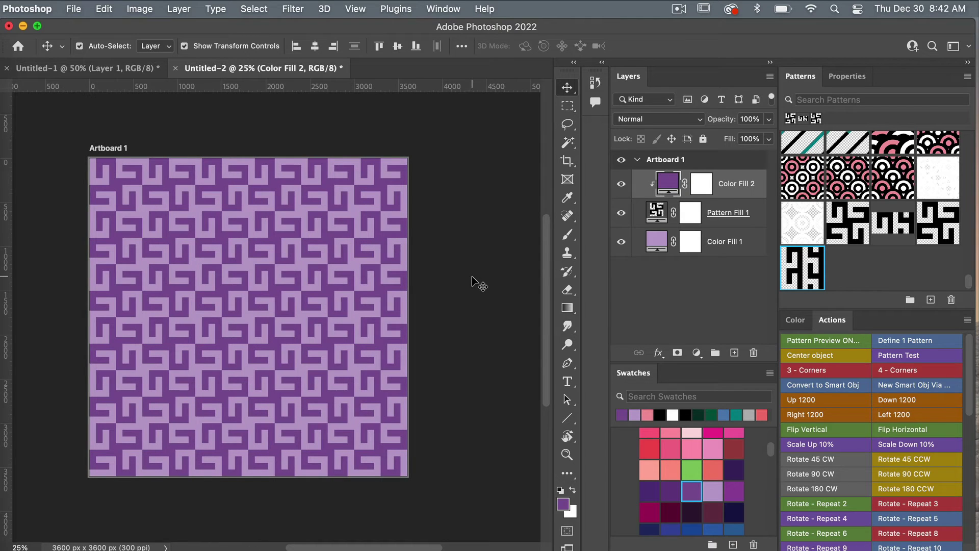
key("super+minus")
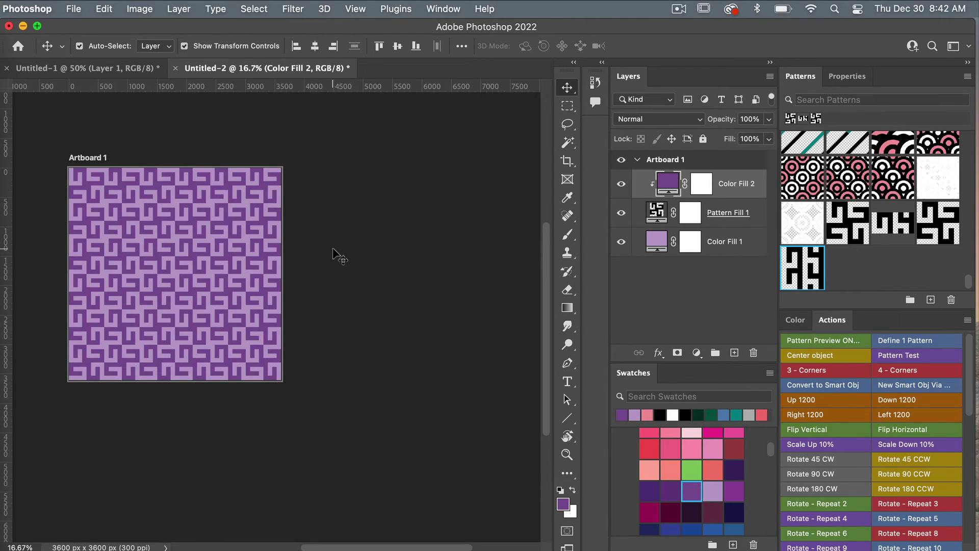
left_click_drag(569, 88, 630, 100)
left_click(629, 100)
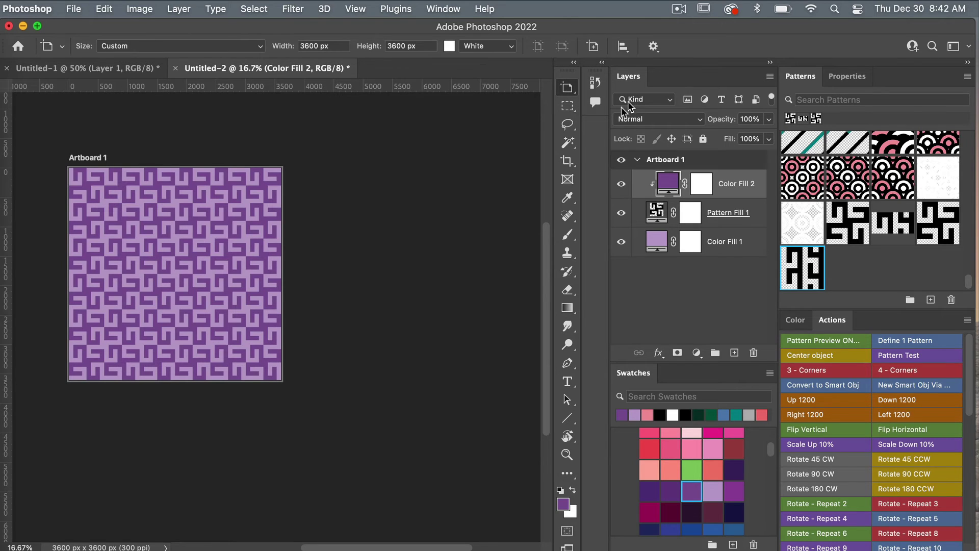
left_click(280, 268)
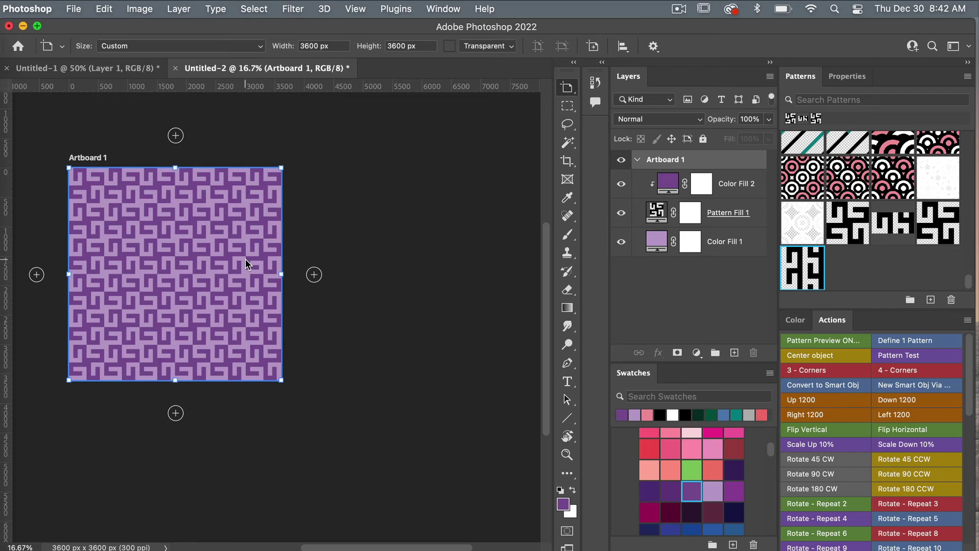
left_click_drag(249, 261, 471, 259)
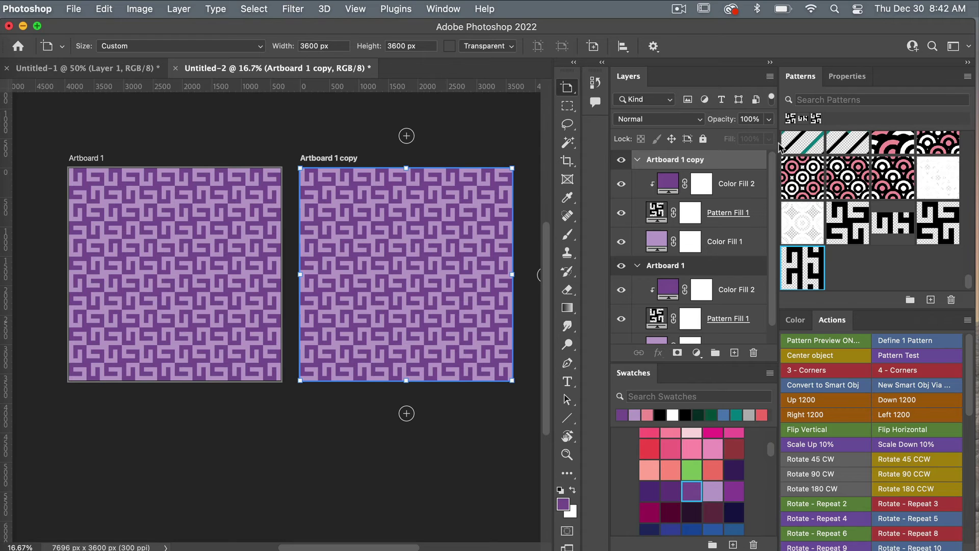
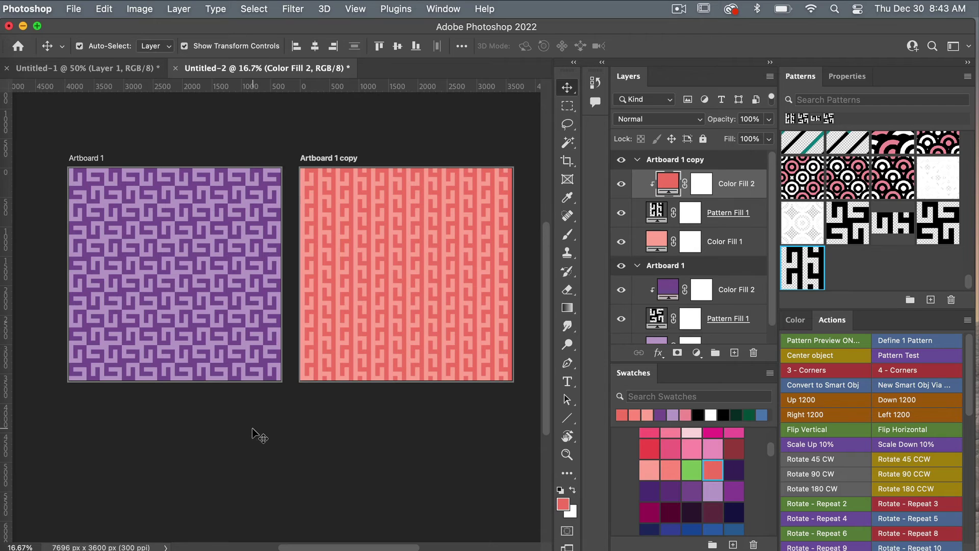
Rename the coral artboard copy as 1-LemonPaperLab.
left_click(686, 162)
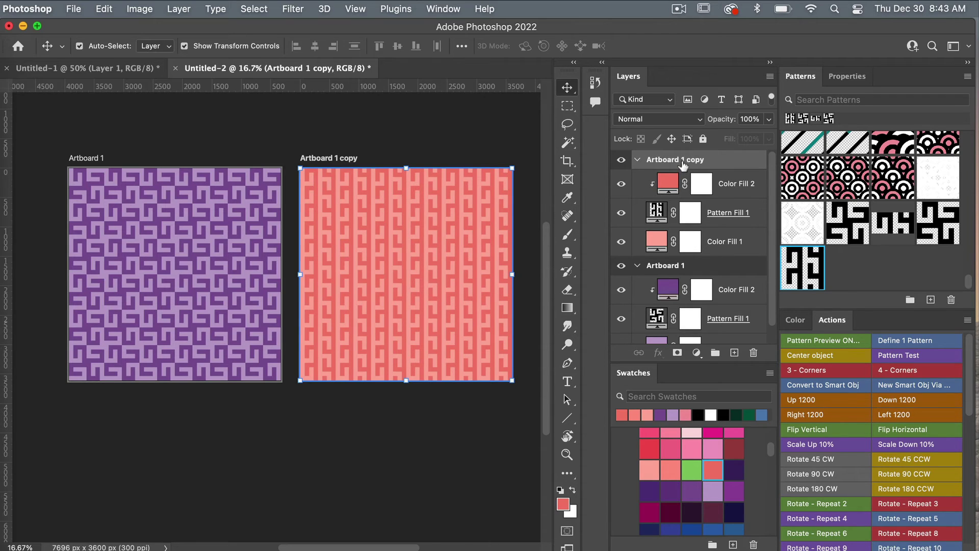
double_click(684, 161)
type("1-LEm")
key("BackSpace")
type("emonPap")
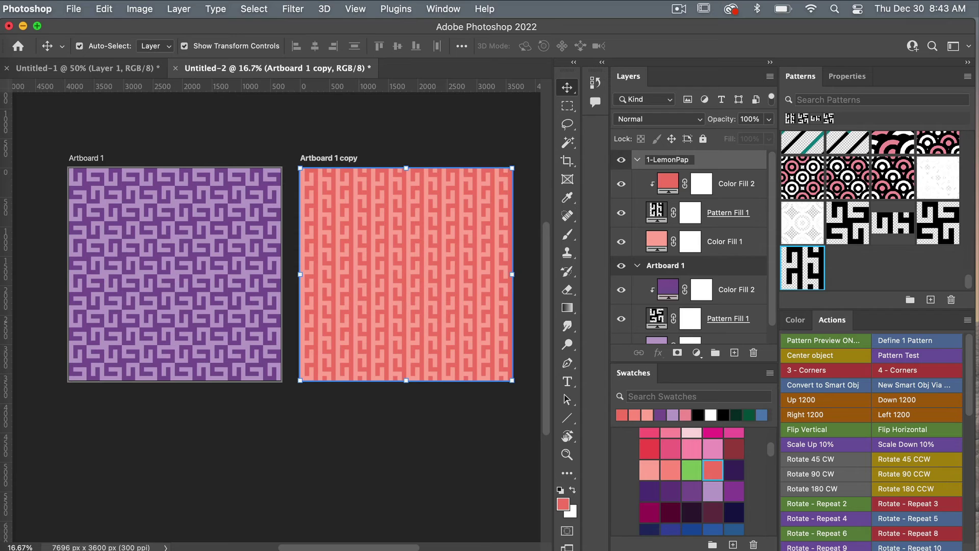
type("erLab")
key("Return")
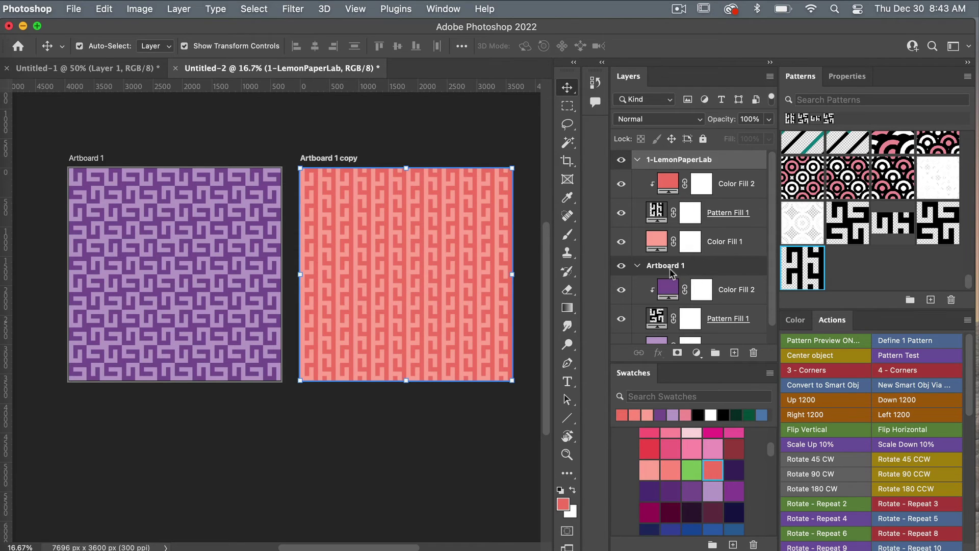
Rename the purple Artboard 1 as 2-LemonPaperLab.
double_click(671, 265)
type("2-")
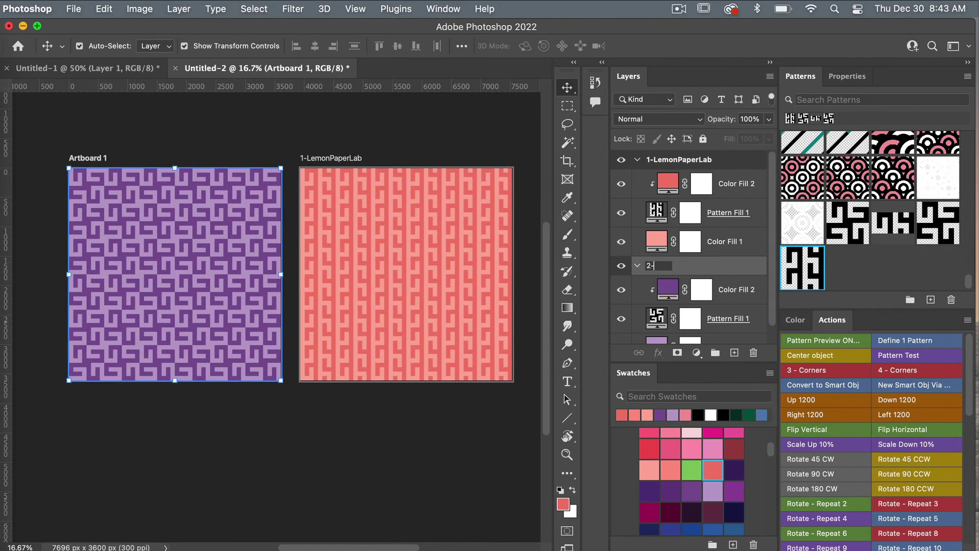
type("LemonPaperLab")
key("Return")
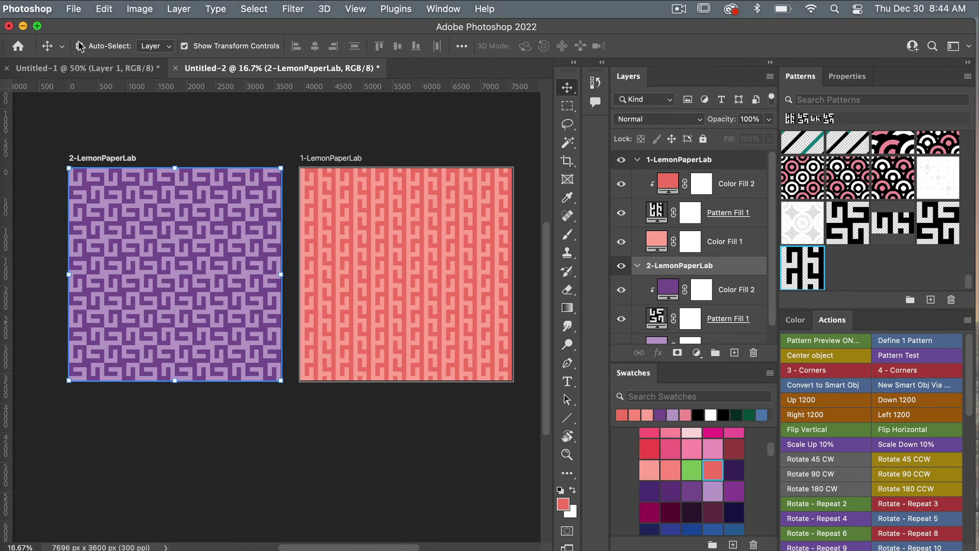
Open Export As for the artboards, set the file suffix to -geometric and select both artboards for shared settings.
left_click(74, 12)
mouse_move(102, 208)
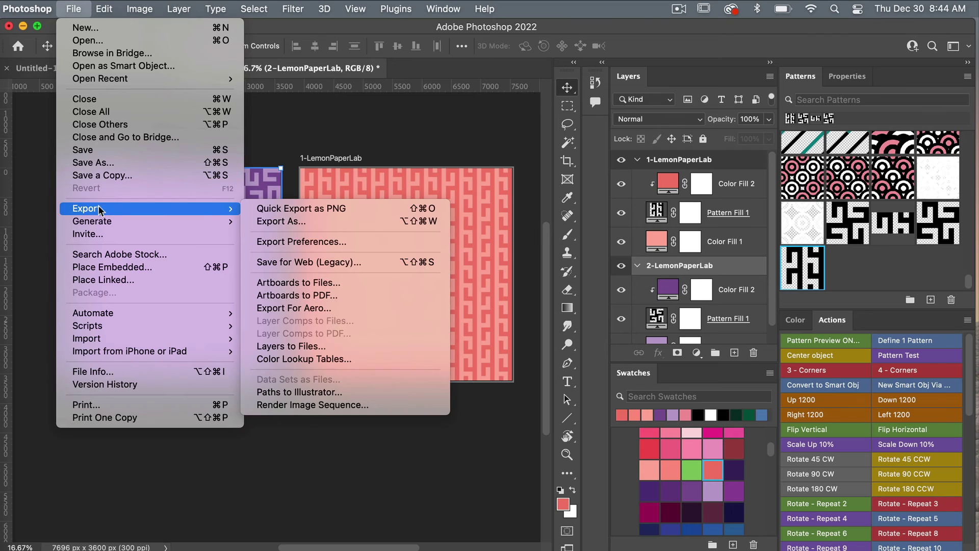
left_click(269, 222)
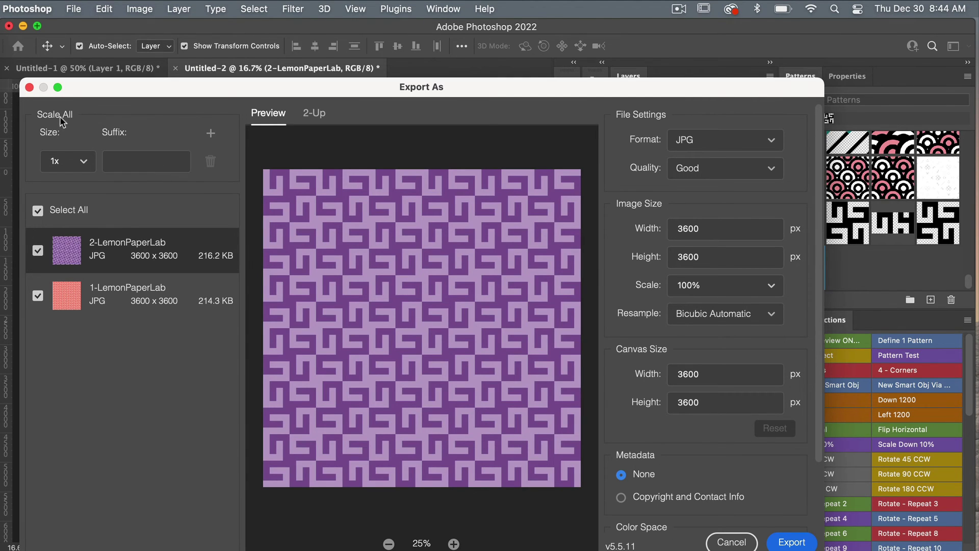
left_click(105, 162)
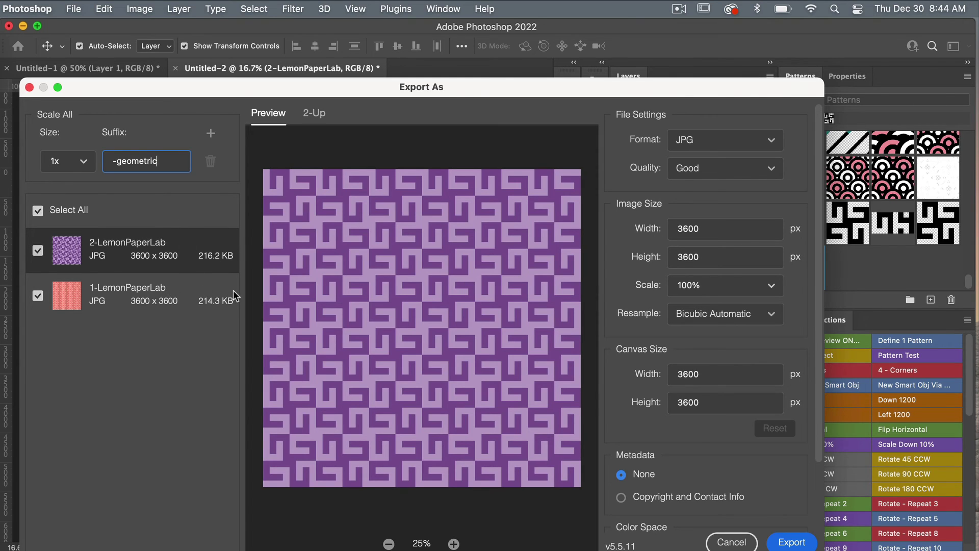
left_click(200, 301)
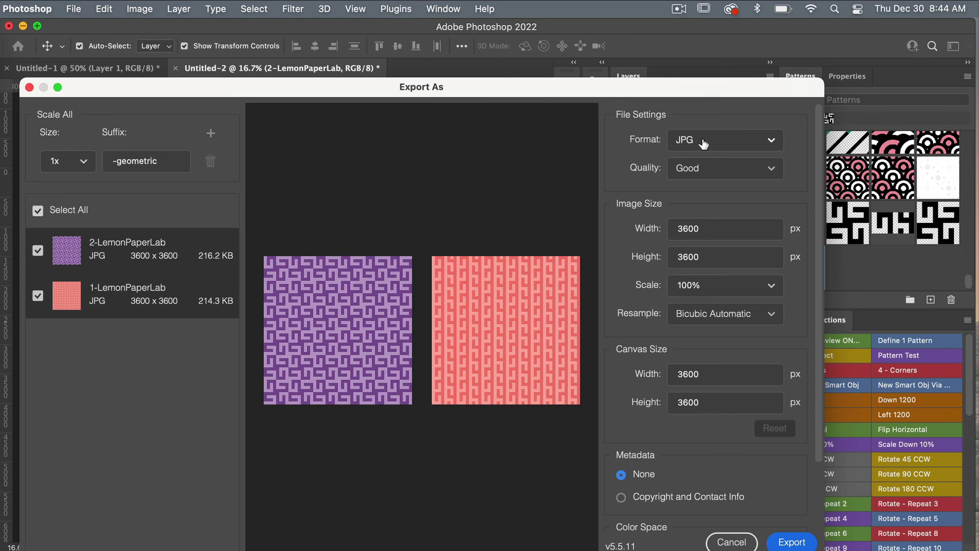
Keep JPG as the export format for both artboards and set the quality to Great.
left_click(768, 142)
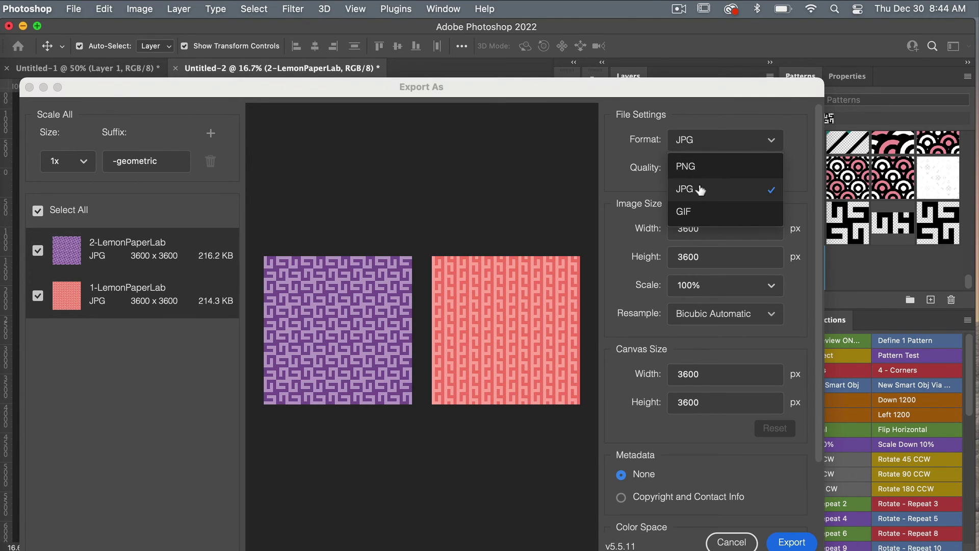
left_click(800, 125)
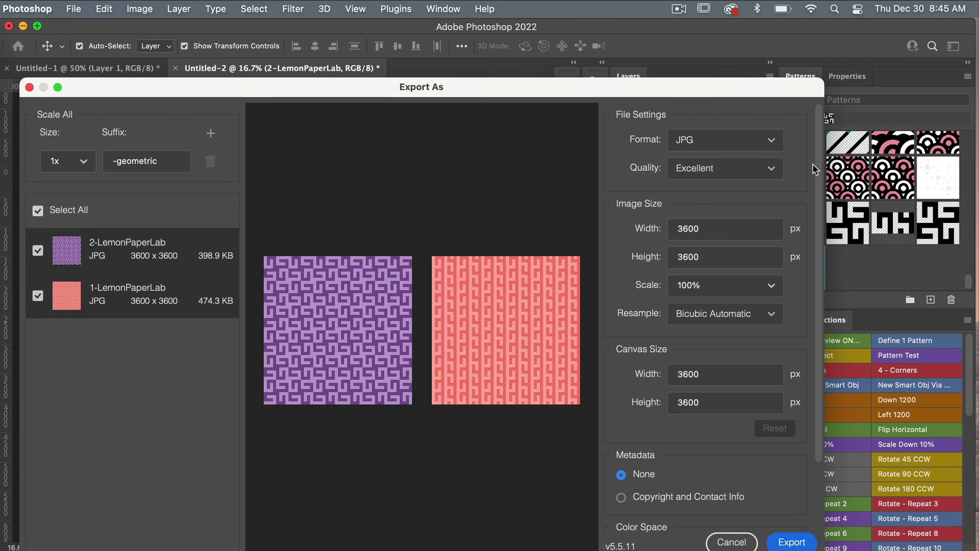
left_click(763, 173)
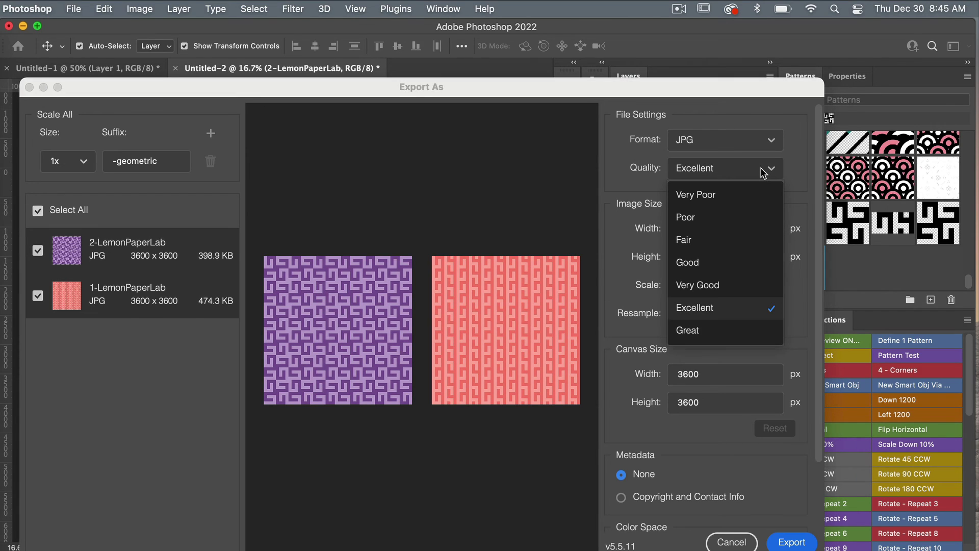
left_click(734, 334)
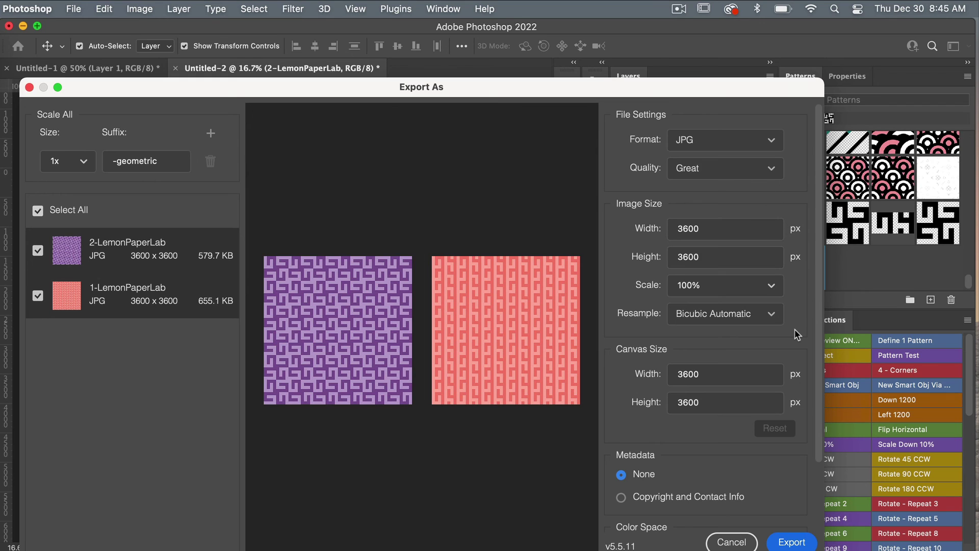
Enable Embed Color Profile and export both artboards into the geometric-patterns folder.
scroll(797, 335, "down", 3)
left_click(623, 483)
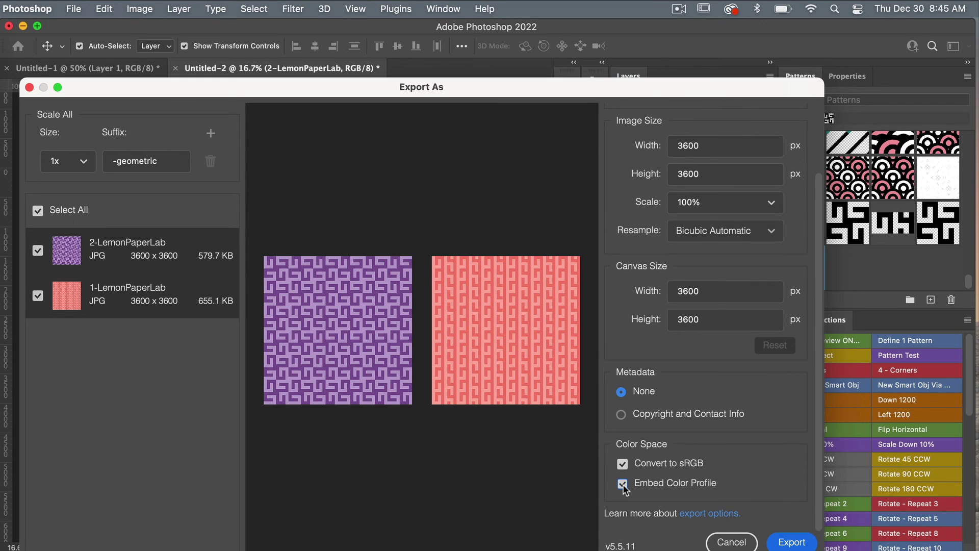
left_click(791, 542)
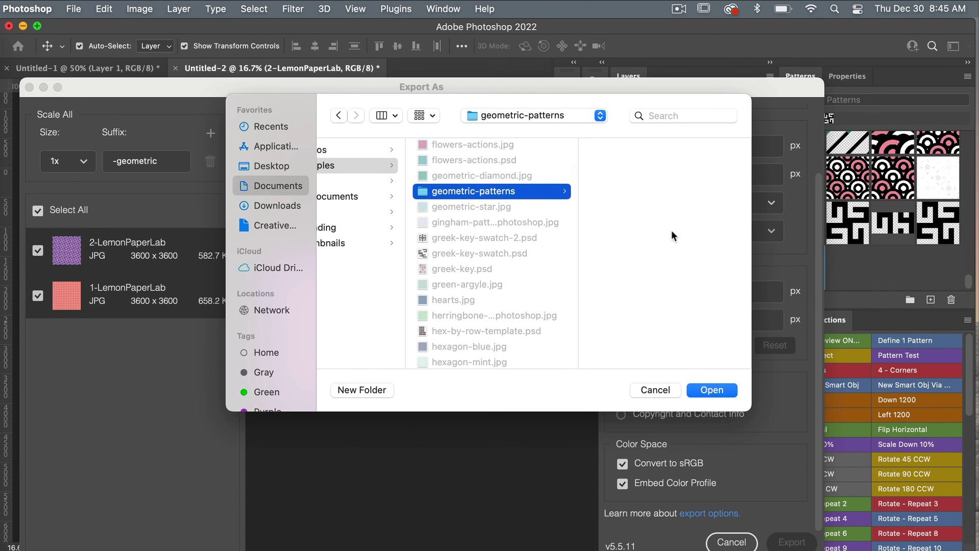
left_click(712, 390)
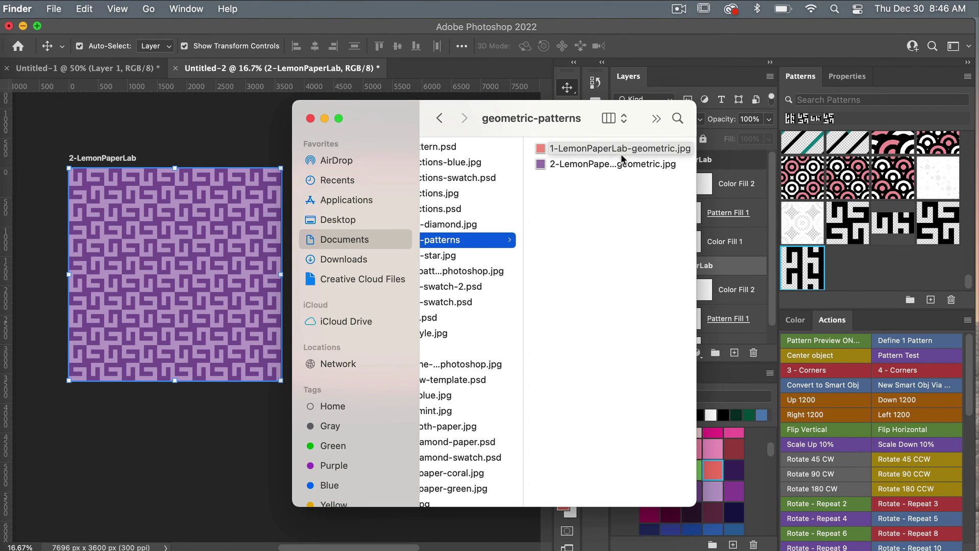
In Finder, check the details of the exported 1-LemonPaperLab-geometric.jpg and open it in Preview to inspect the pattern.
left_click(587, 148)
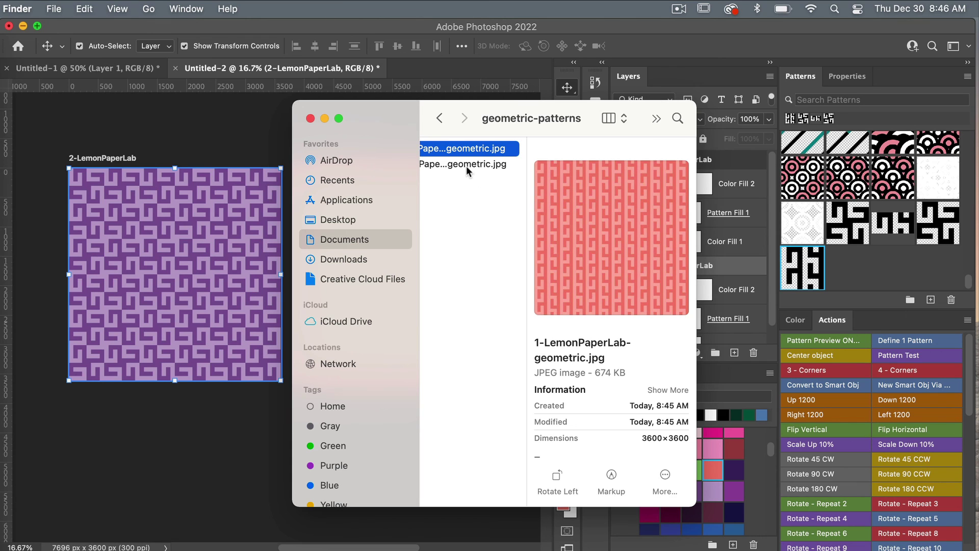
scroll(466, 166, "left", 3)
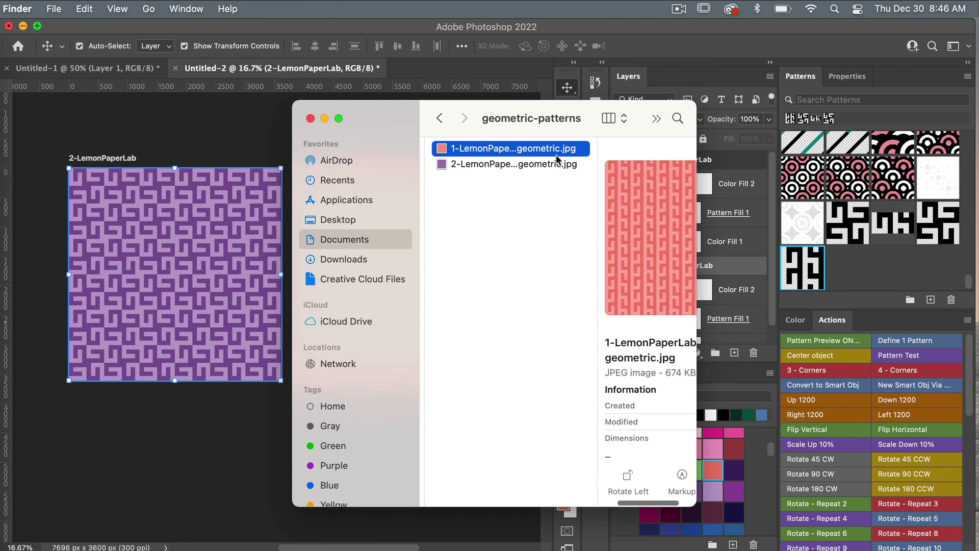
scroll(556, 178, "right", 3)
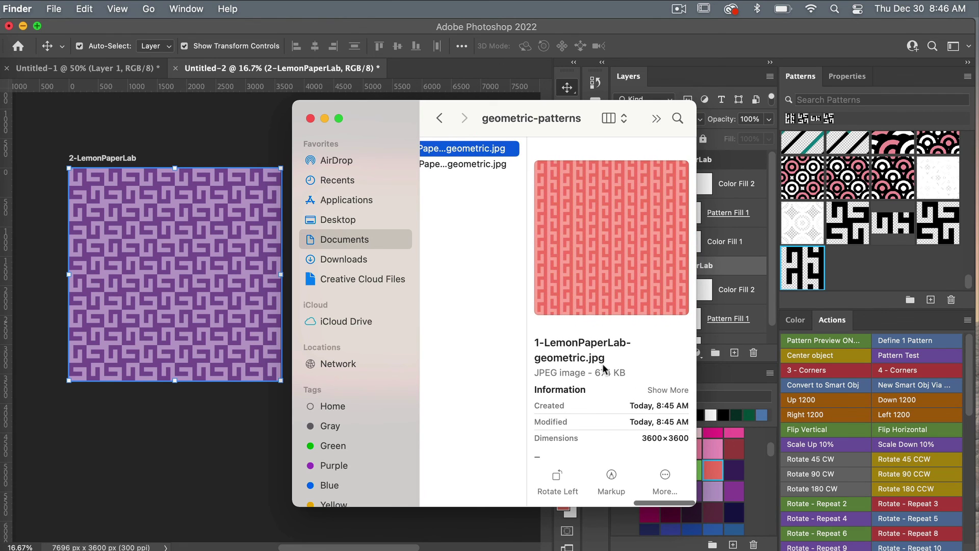
double_click(463, 149)
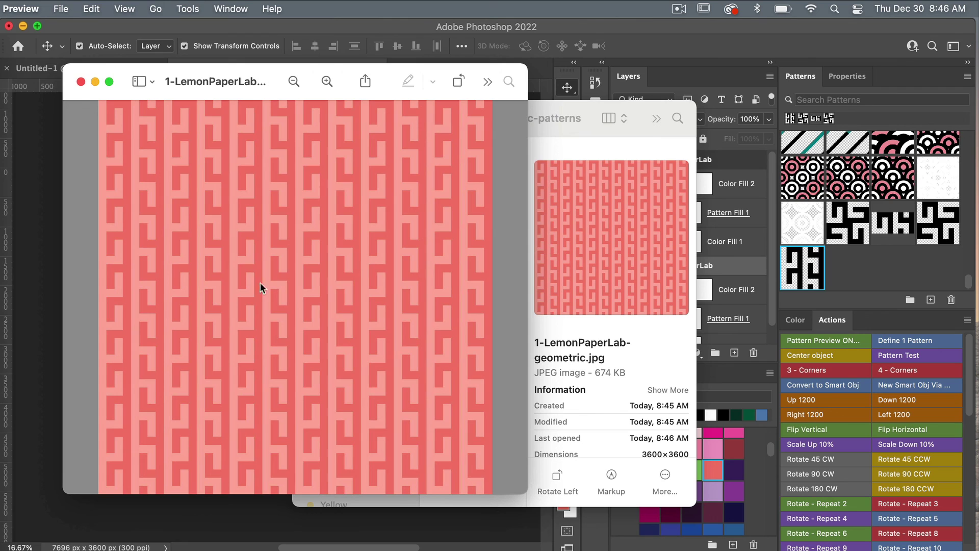